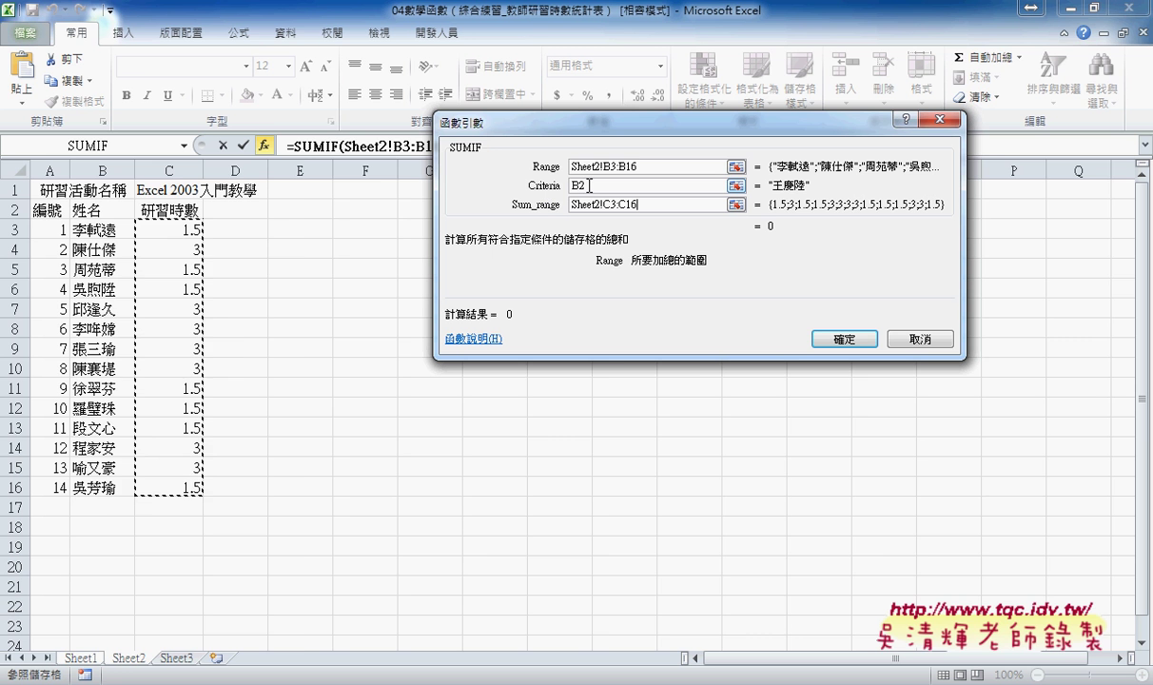
Row-lock the SUMIF ranges as Sheet2!B$3:B$16 and C$3:C$16, with B2 as criteria, and confirm
{"action": "left_click", "coordinate": [589, 185]}
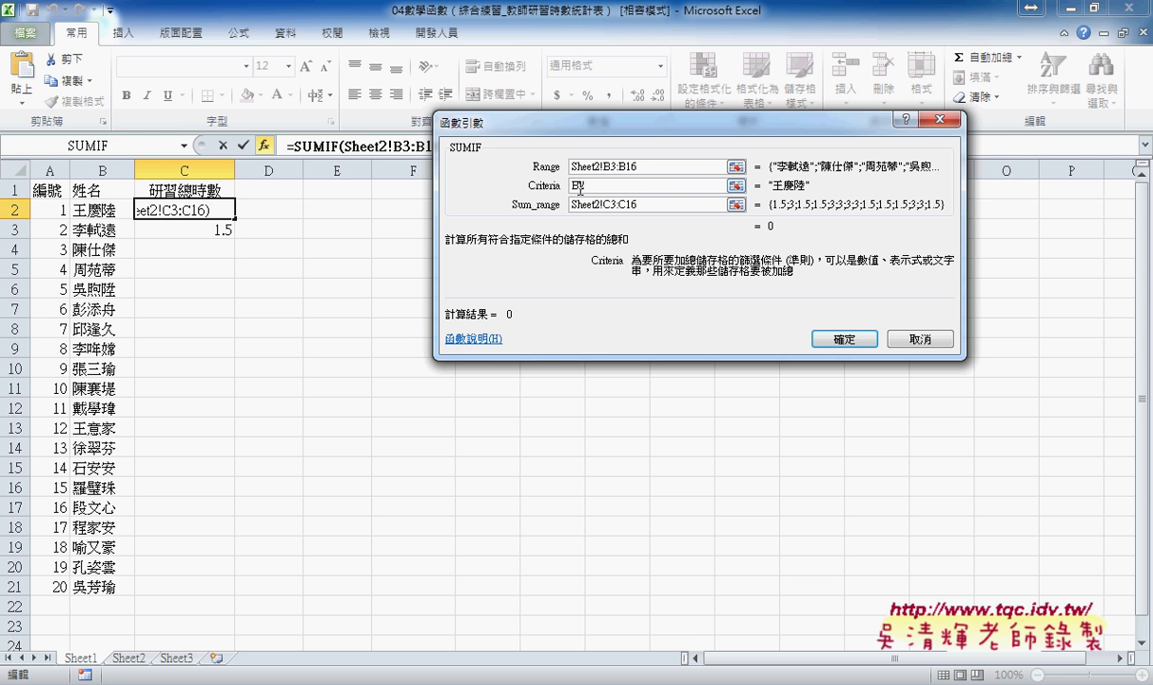
{"action": "left_click_drag", "start_coordinate": [582, 187], "coordinate": [552, 179]}
{"action": "left_click", "coordinate": [649, 170]}
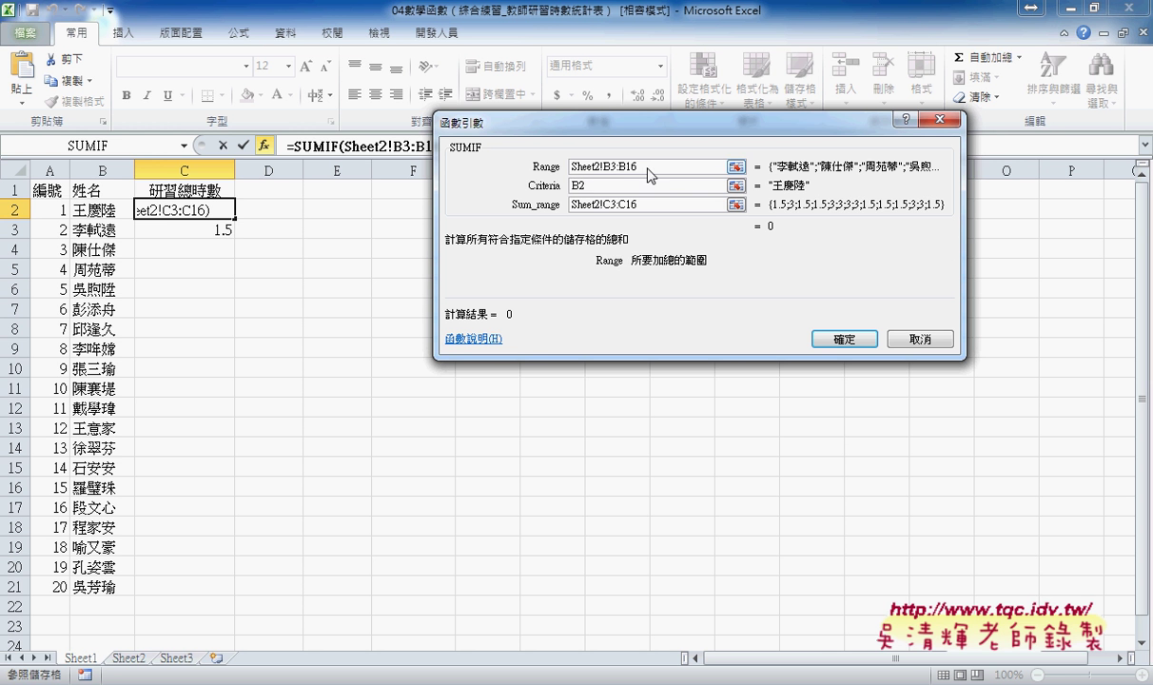
{"action": "left_click_drag", "start_coordinate": [648, 169], "coordinate": [604, 167]}
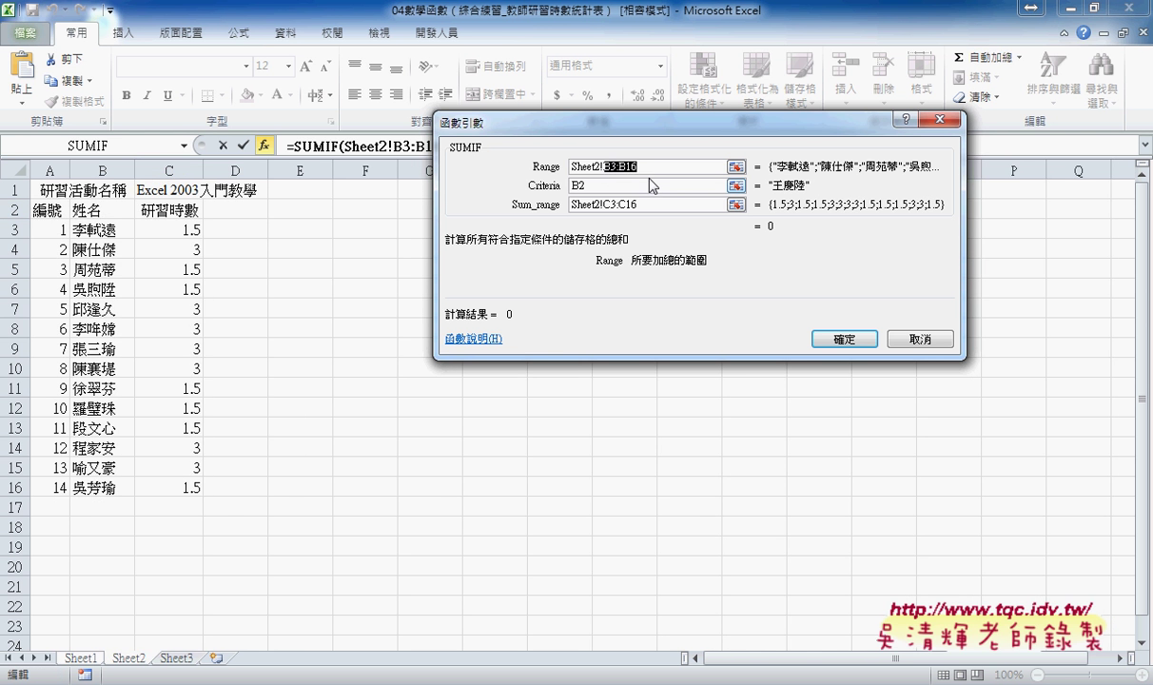
{"action": "left_click", "coordinate": [648, 183]}
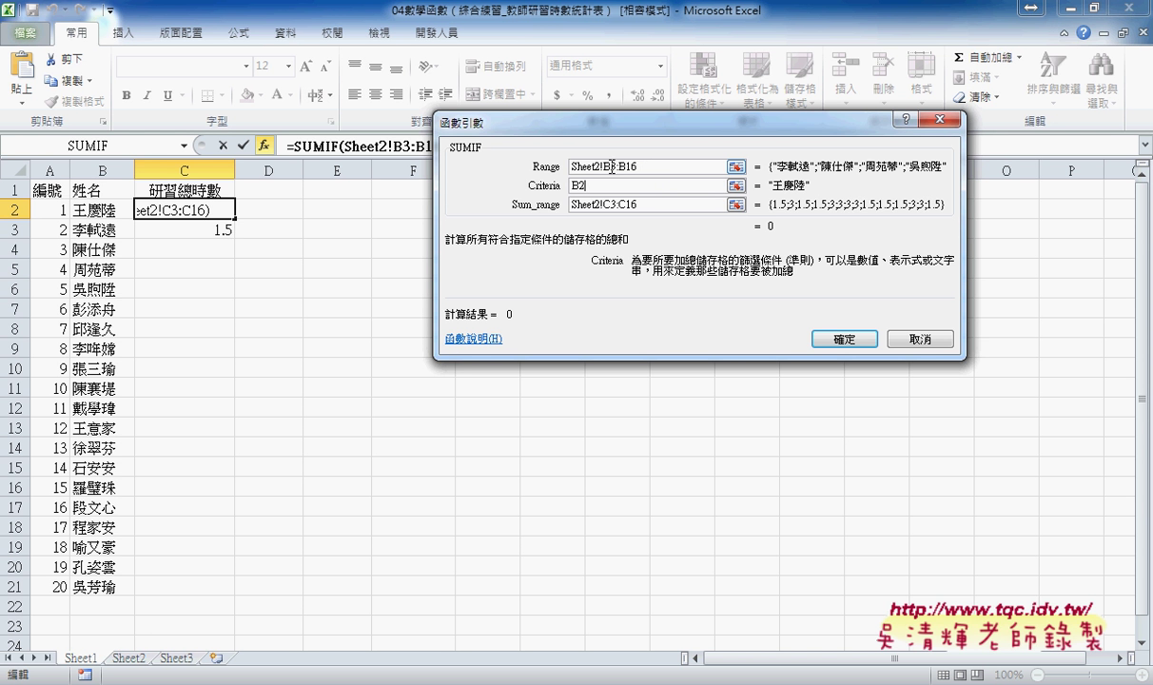
{"action": "left_click_drag", "start_coordinate": [637, 168], "coordinate": [583, 167]}
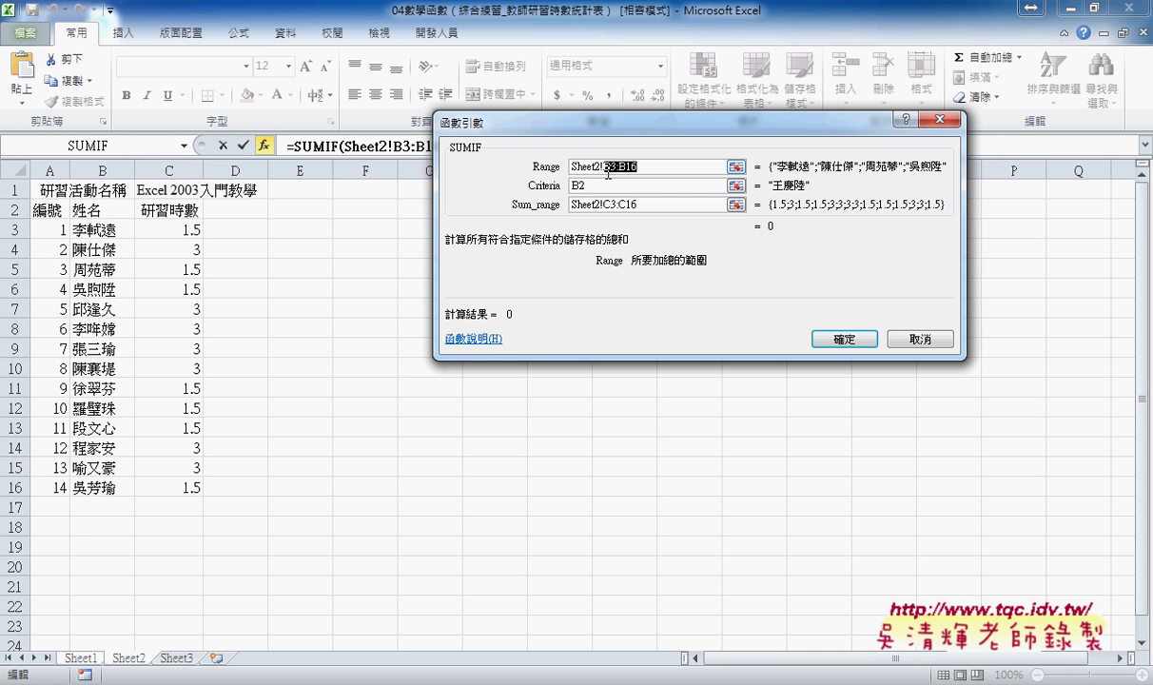
{"action": "key", "text": "F4"}
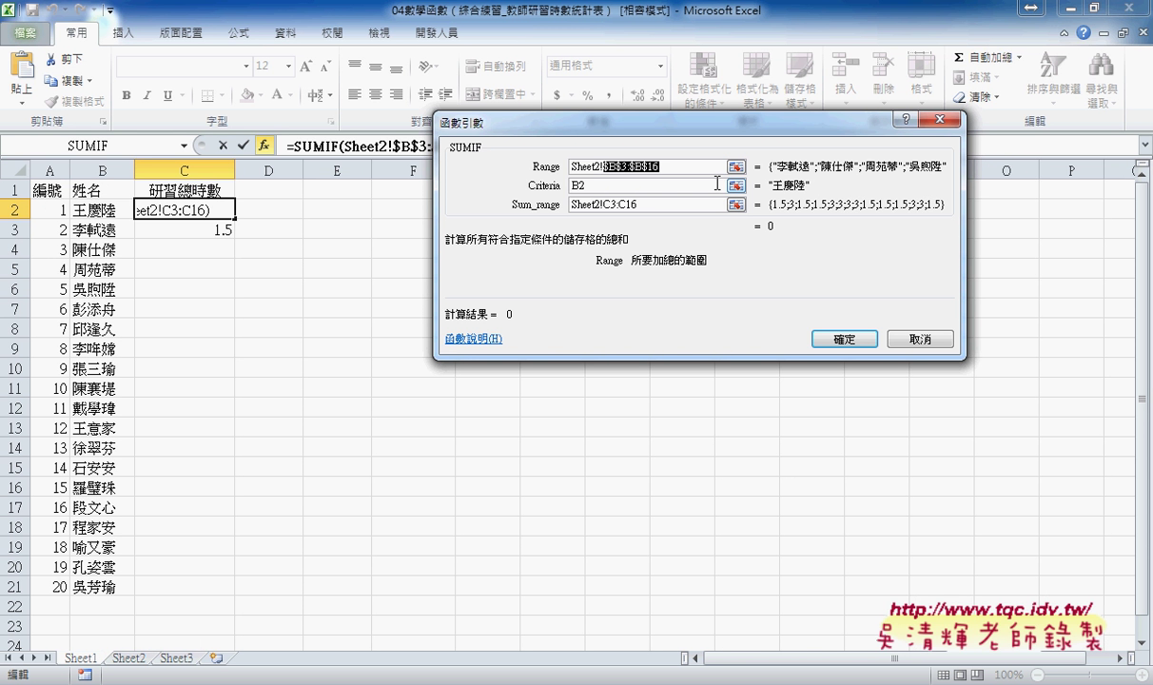
{"action": "key", "text": "F4"}
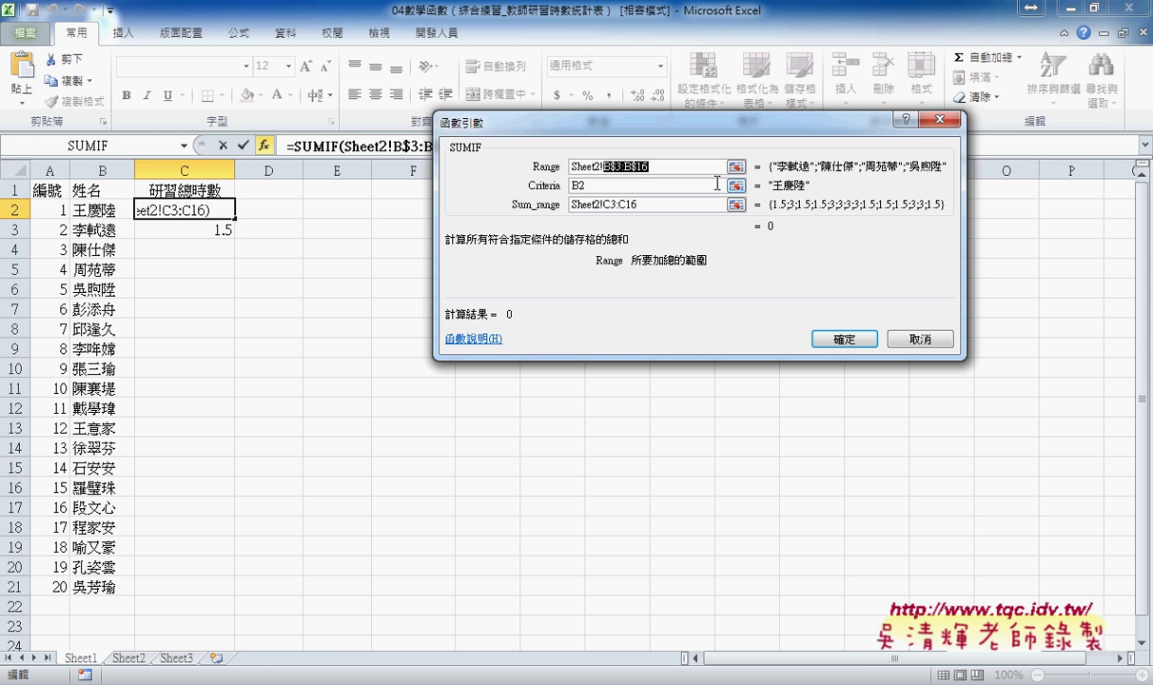
{"action": "left_click_drag", "start_coordinate": [638, 205], "coordinate": [607, 210]}
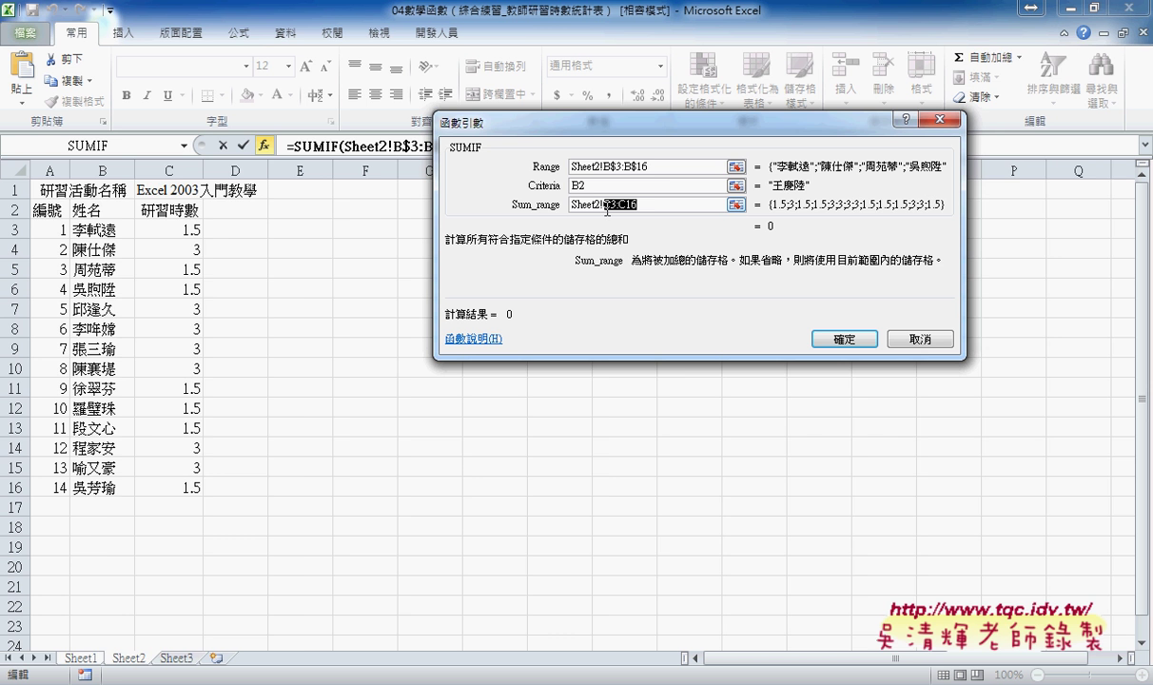
{"action": "key", "text": "F4"}
{"action": "key", "text": "F4"}
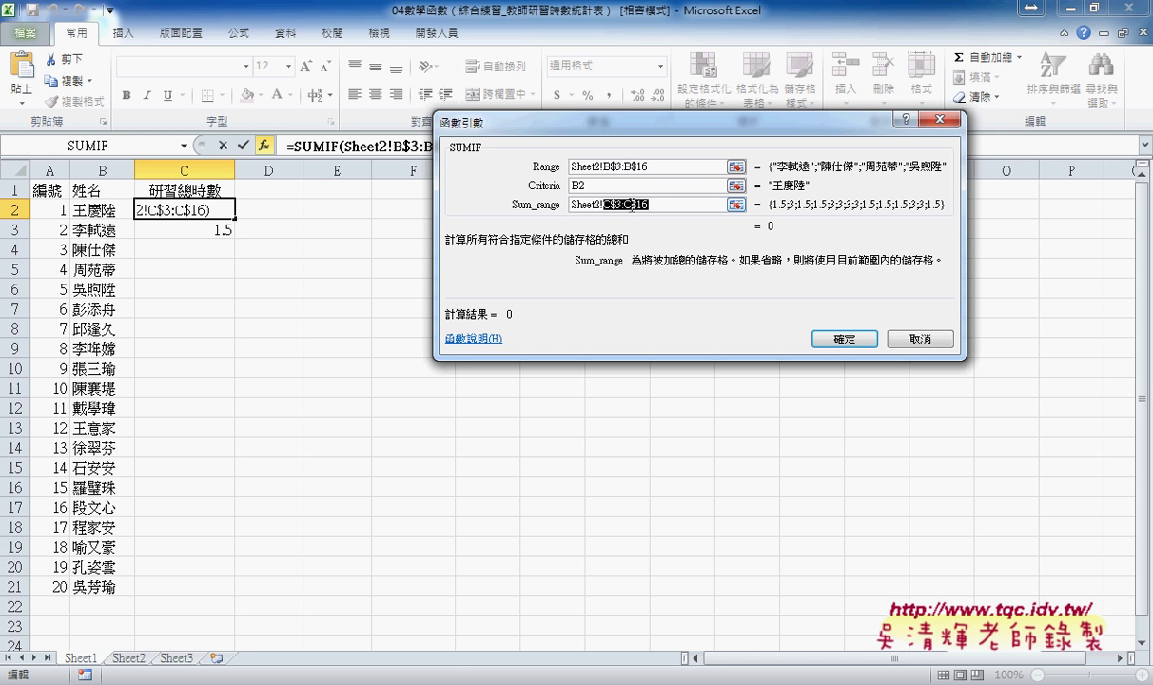
{"action": "left_click", "coordinate": [861, 338]}
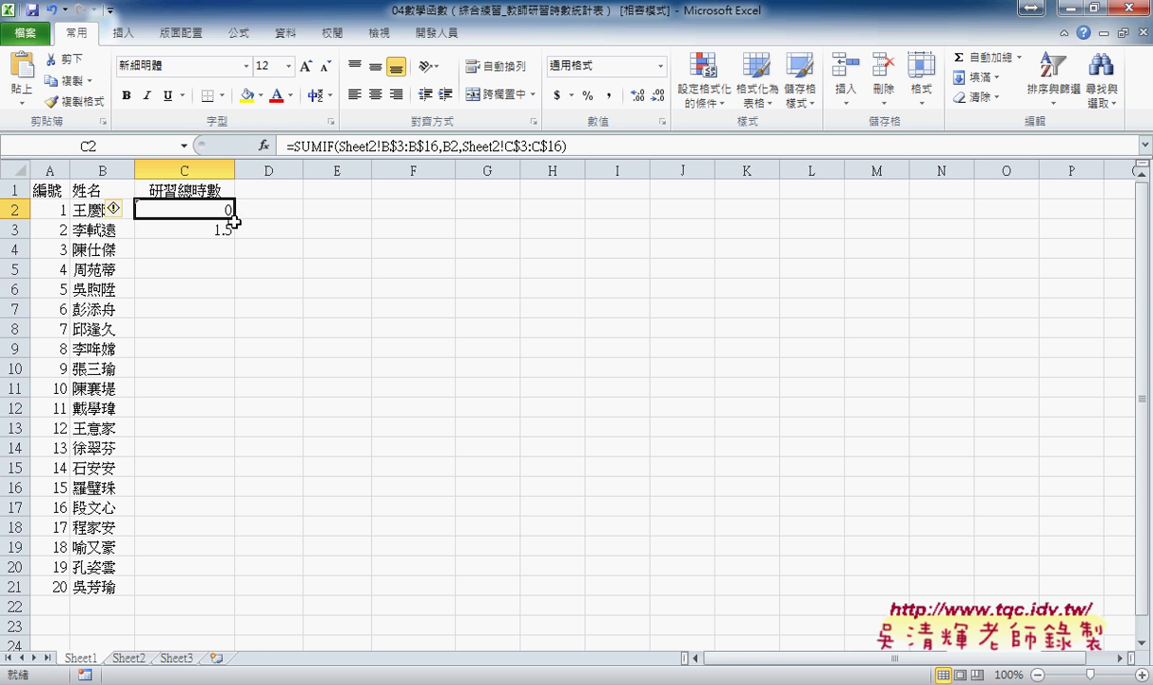
Fill C2's SUMIF down to C21, then select C2's formula text in the formula bar
{"action": "left_click_drag", "start_coordinate": [234, 219], "coordinate": [251, 592]}
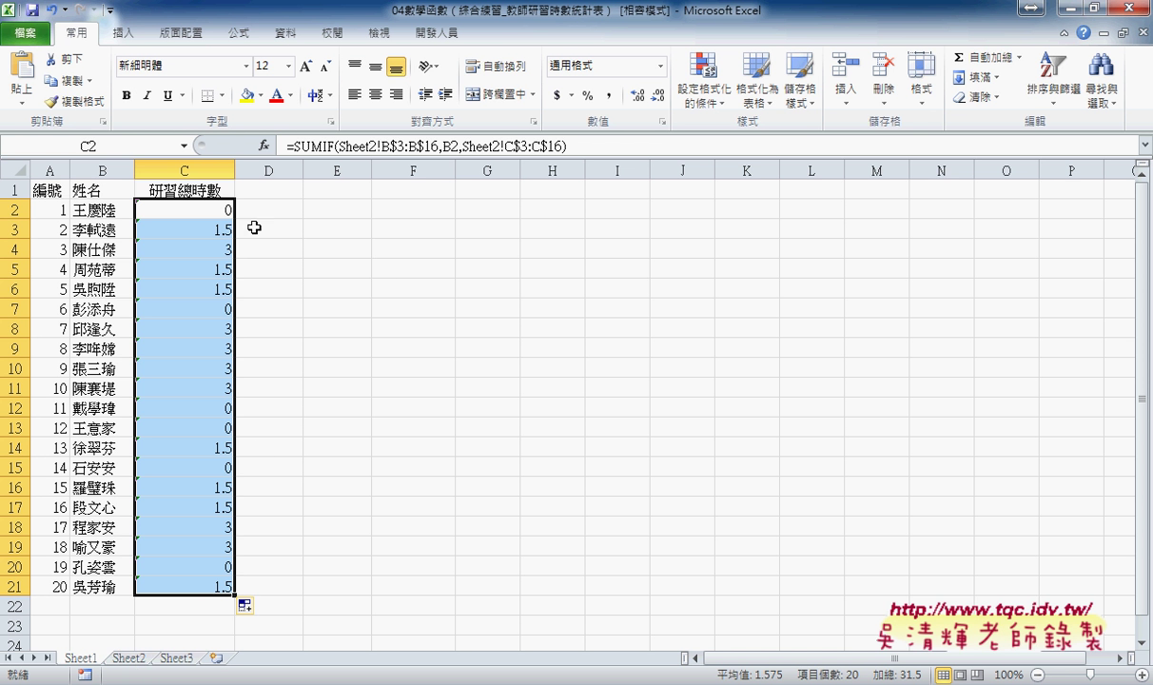
{"action": "left_click", "coordinate": [191, 211]}
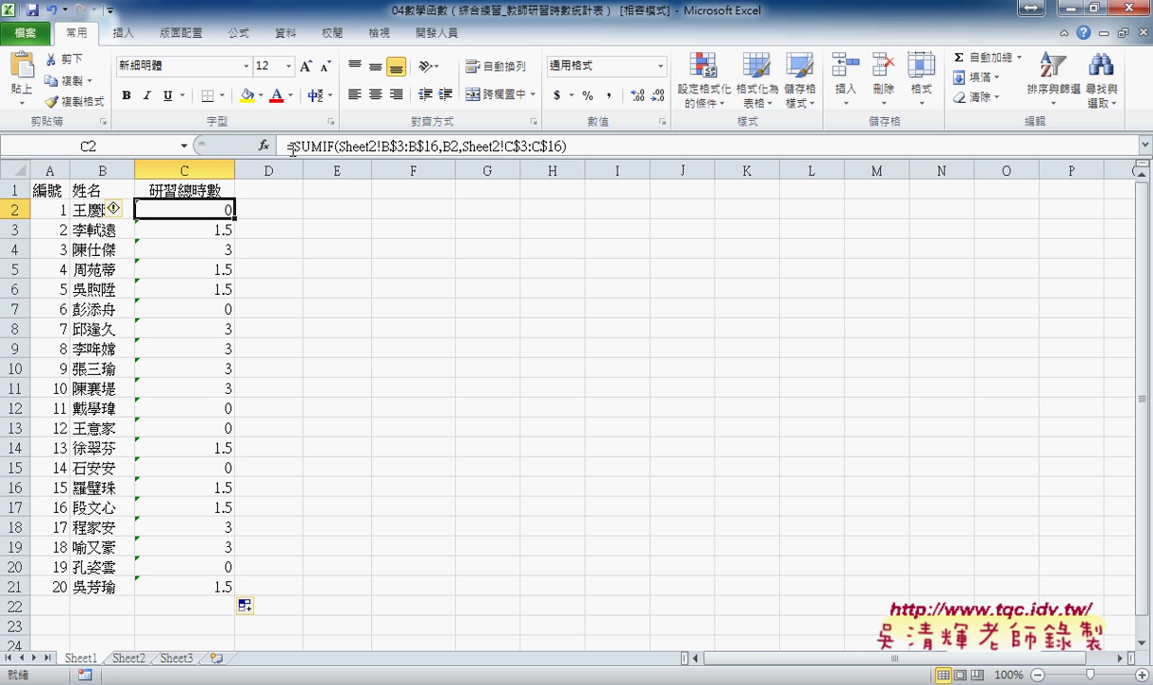
{"action": "left_click_drag", "start_coordinate": [294, 145], "coordinate": [606, 147]}
{"action": "key", "text": "ctrl+c"}
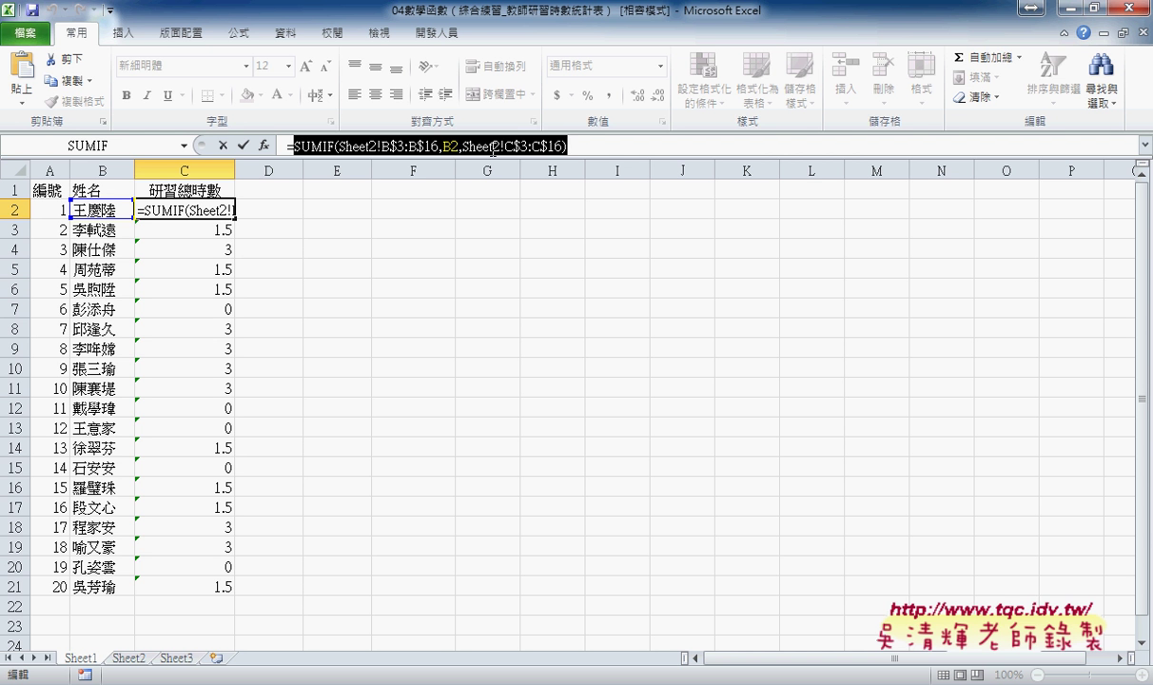
Append + and a second SUMIF to C2, pointing its name range at Sheet3!B$3:B$14
{"action": "left_click", "coordinate": [631, 149]}
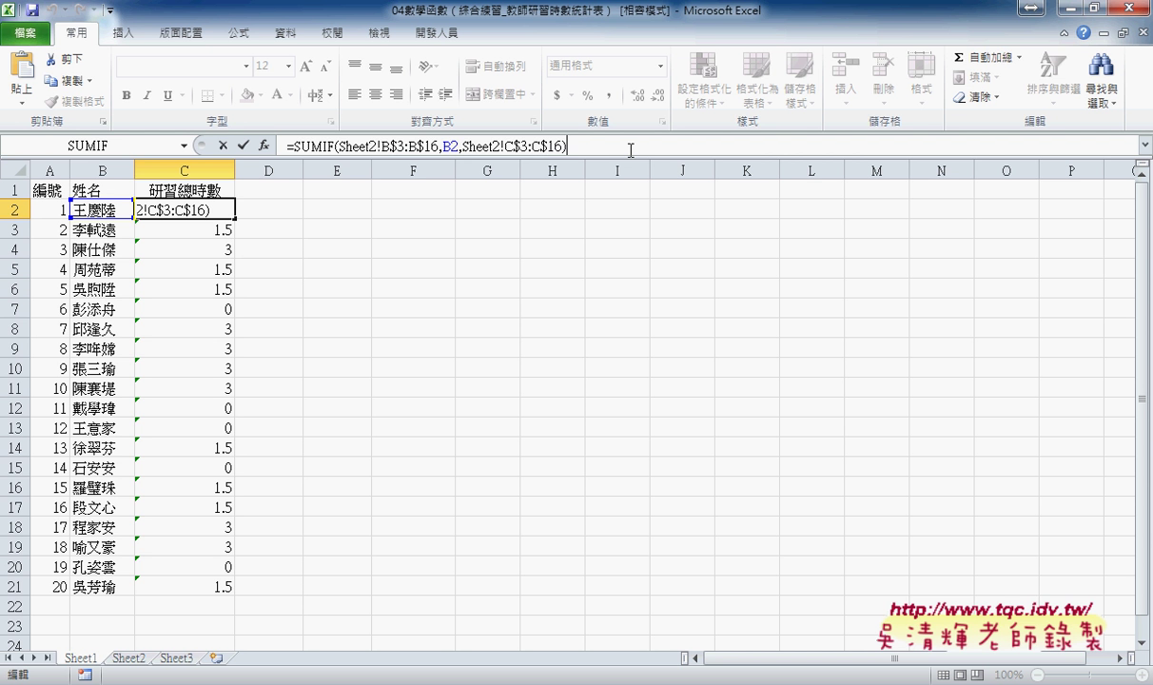
{"action": "type", "text": "+"}
{"action": "key", "text": "ctrl+v"}
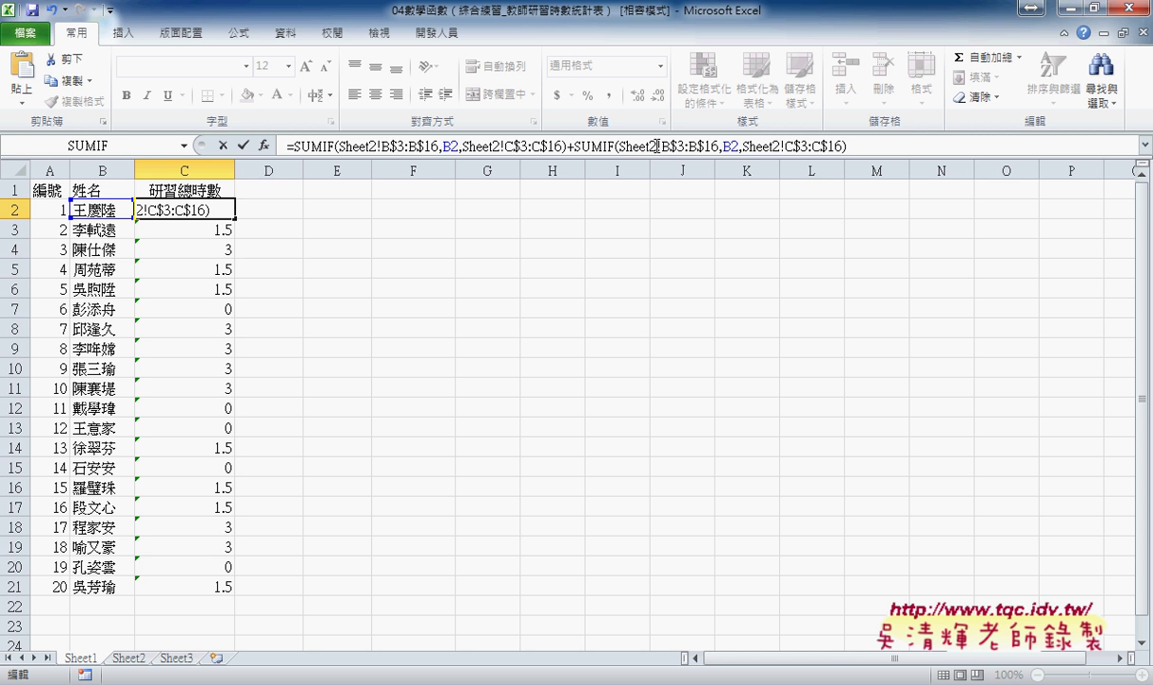
{"action": "left_click", "coordinate": [658, 146]}
{"action": "key", "text": "BackSpace"}
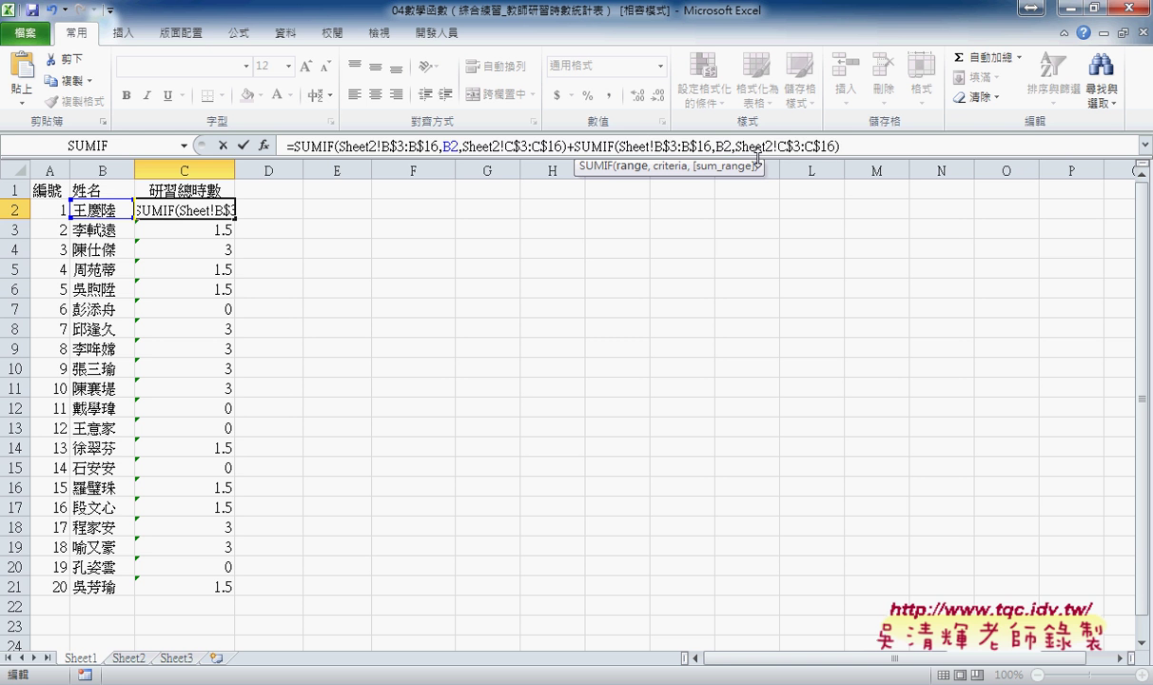
{"action": "type", "text": "3"}
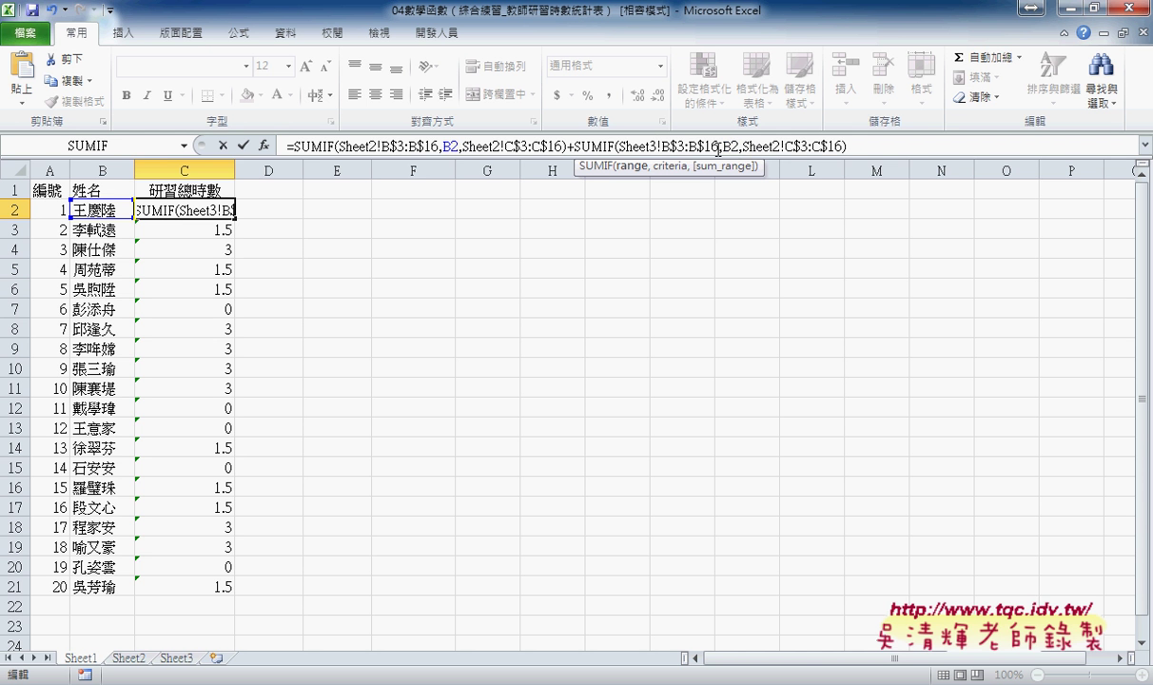
{"action": "key", "text": "Right"}
{"action": "key", "text": "Right"}
{"action": "key", "text": "Right"}
{"action": "key", "text": "BackSpace"}
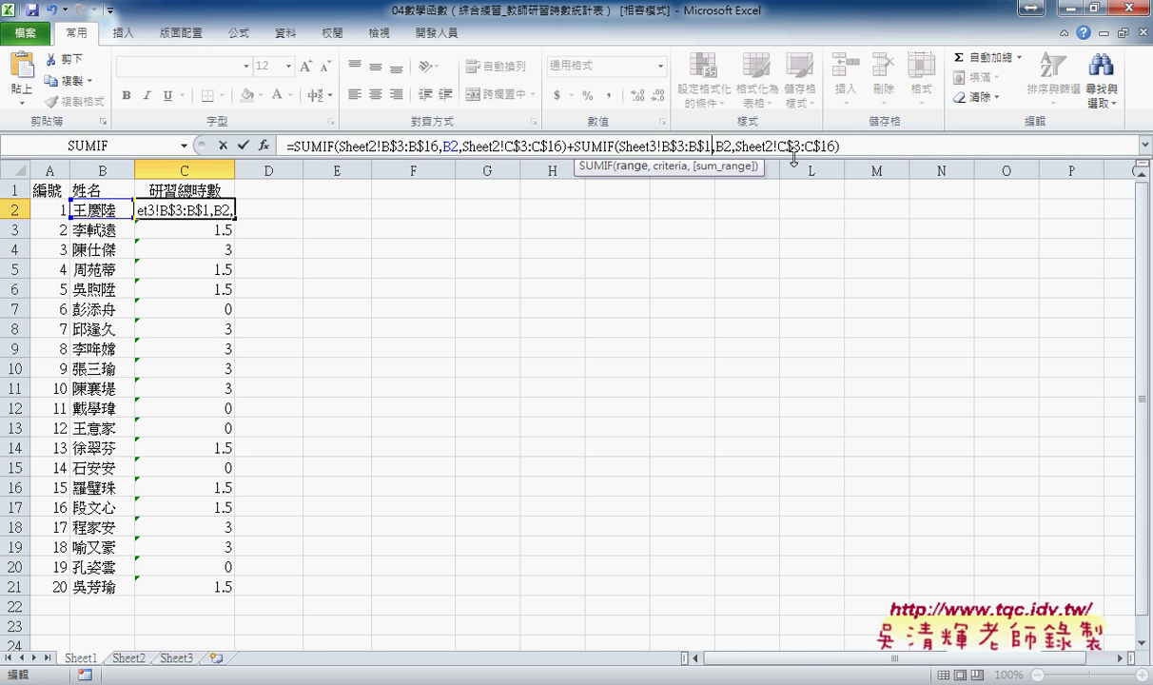
{"action": "type", "text": "4"}
Change the second SUMIF's hours range to Sheet3!C$3:C$14
{"action": "key", "text": "Right"}
{"action": "key", "text": "Right"}
{"action": "key", "text": "Right"}
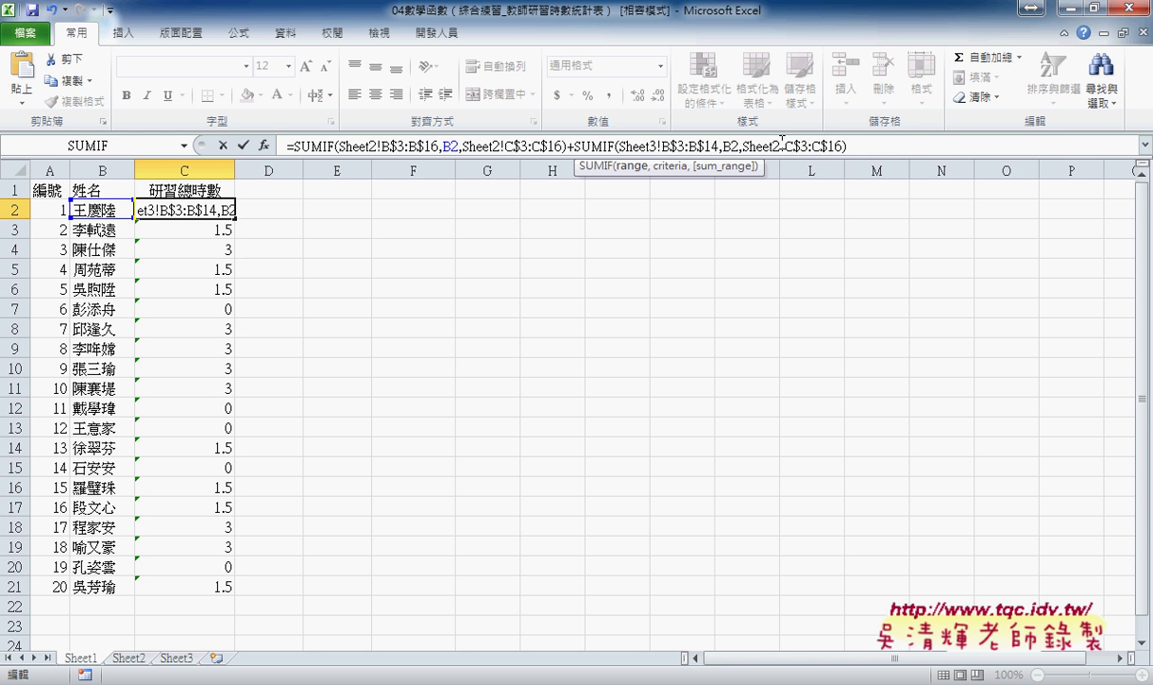
{"action": "key", "text": "Right"}
{"action": "key", "text": "Right"}
{"action": "key", "text": "Right"}
{"action": "key", "text": "BackSpace"}
{"action": "type", "text": "3"}
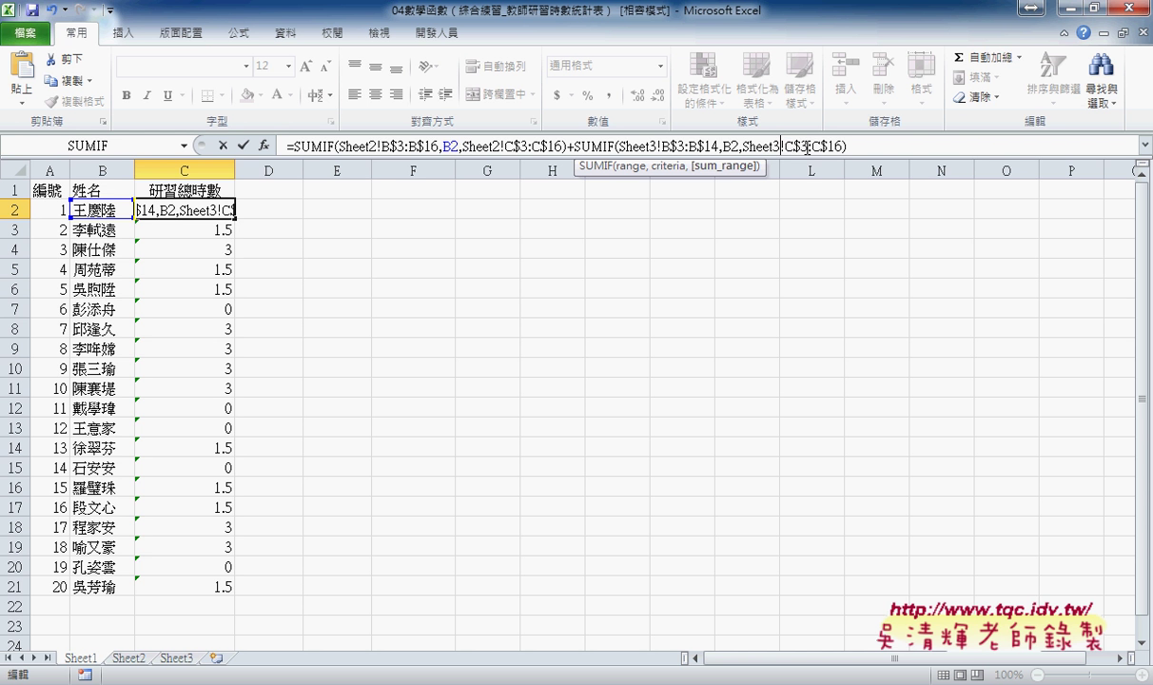
{"action": "key", "text": "Right"}
{"action": "key", "text": "Right"}
{"action": "key", "text": "Right"}
{"action": "key", "text": "Right"}
{"action": "key", "text": "Right"}
{"action": "key", "text": "Right"}
{"action": "key", "text": "BackSpace"}
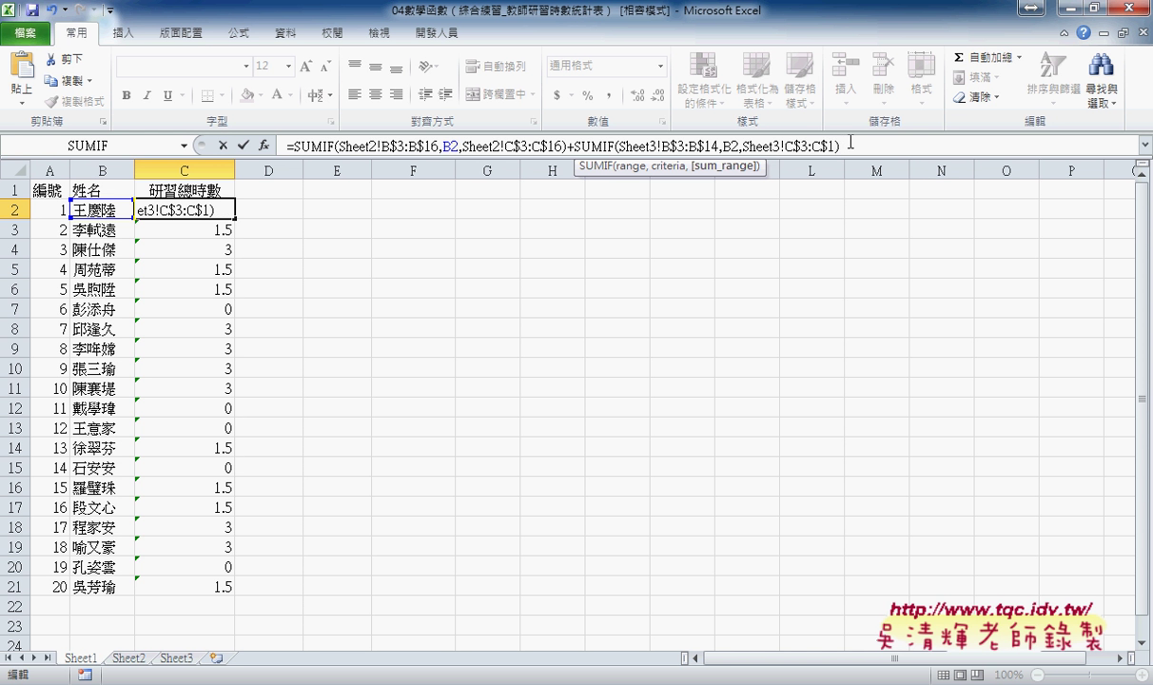
{"action": "type", "text": "4"}
Commit the combined formula and fill it down C2:C21, updating totals to values like 1.5, 3.5 and 5
{"action": "left_click", "coordinate": [243, 145]}
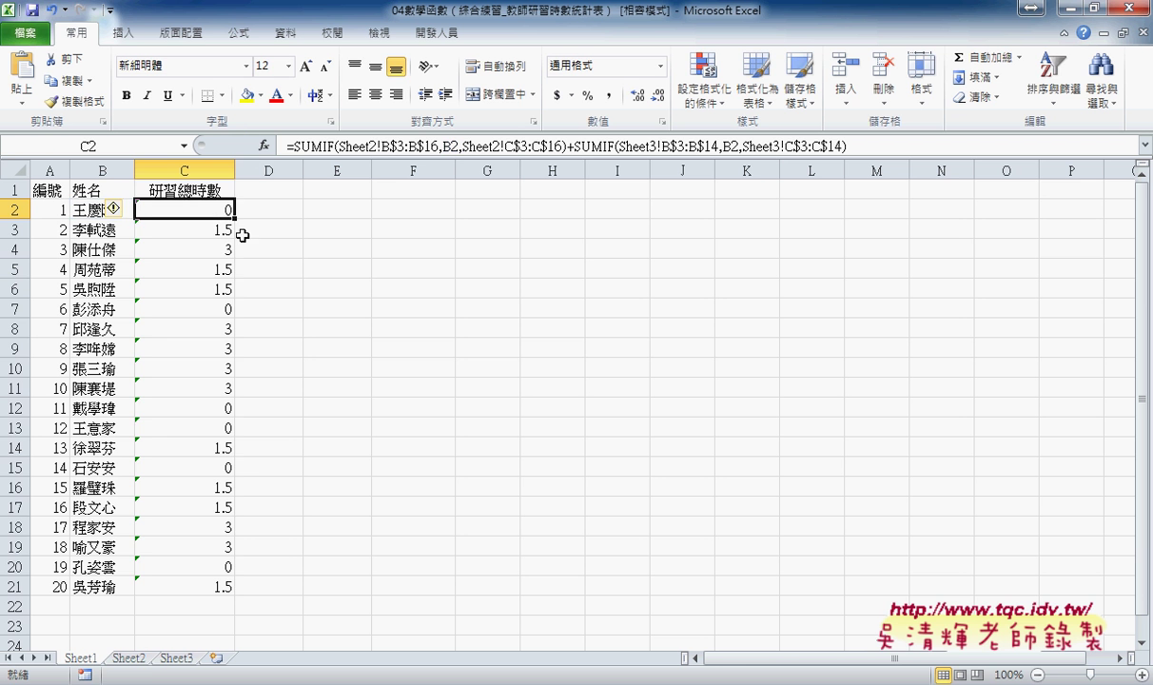
{"action": "left_click_drag", "start_coordinate": [233, 221], "coordinate": [252, 592]}
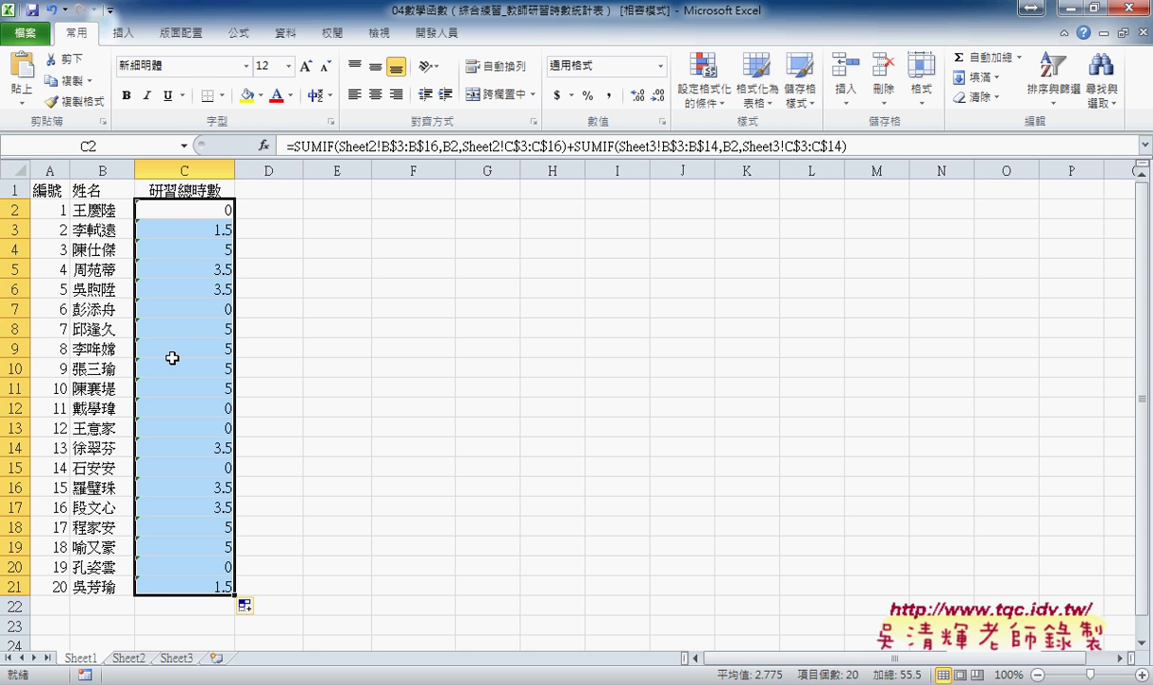
{"action": "left_click", "coordinate": [225, 208]}
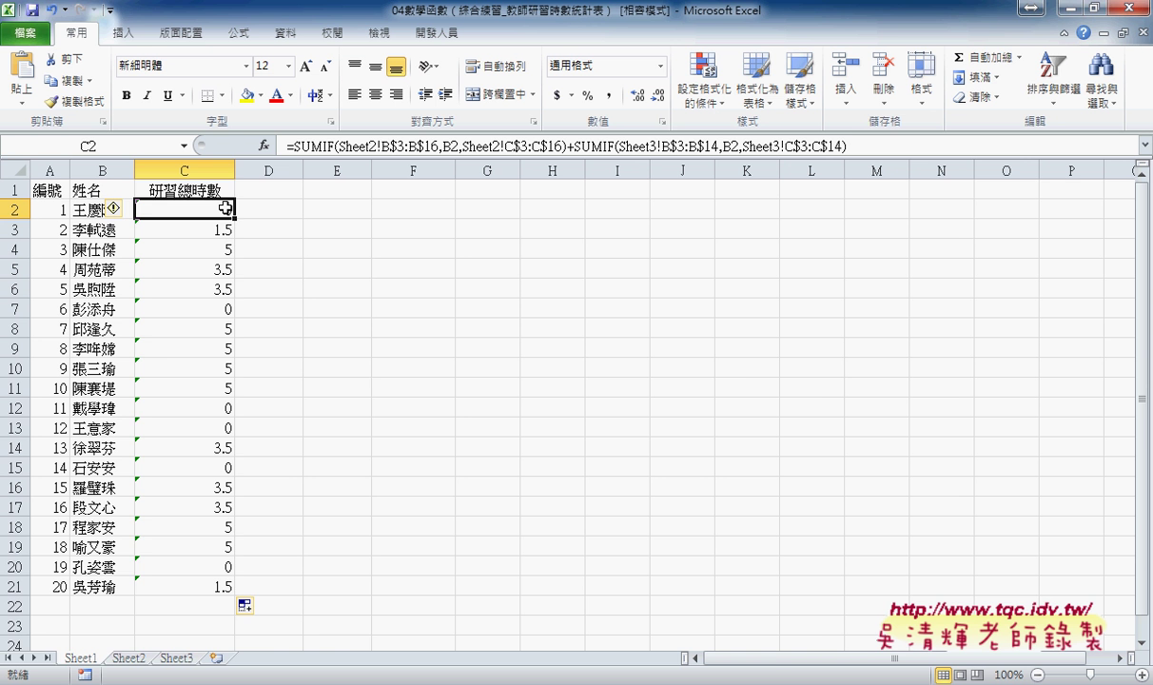
{"action": "mouse_move", "coordinate": [411, 684]}
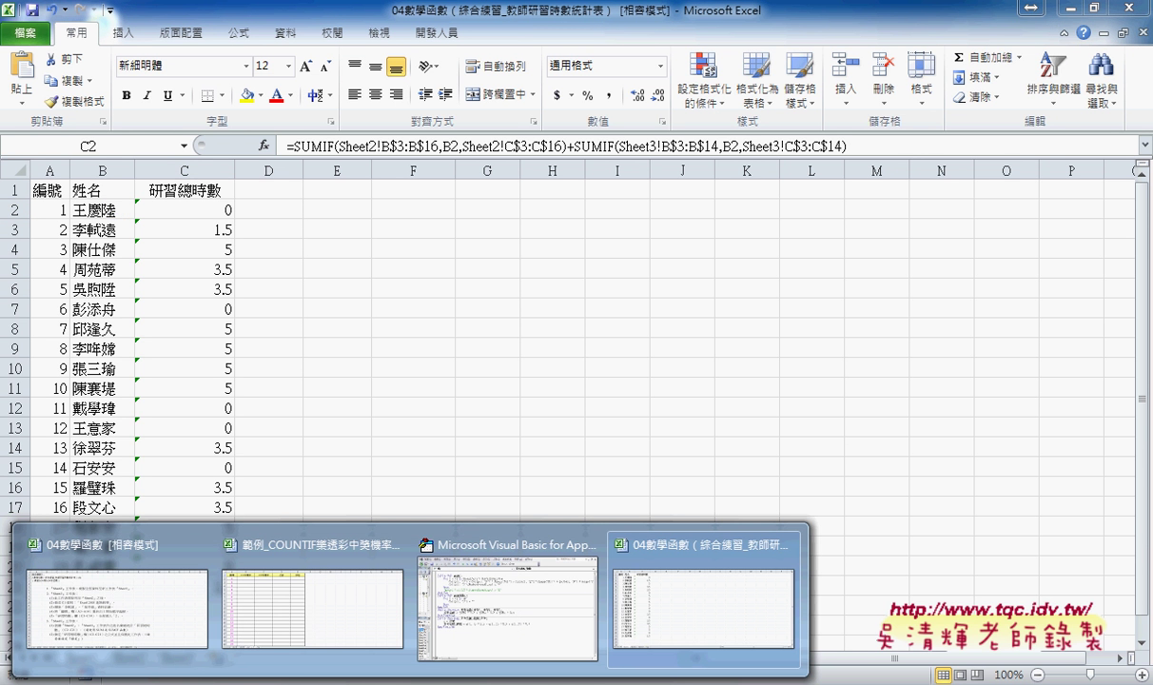
{"action": "left_click", "coordinate": [117, 609]}
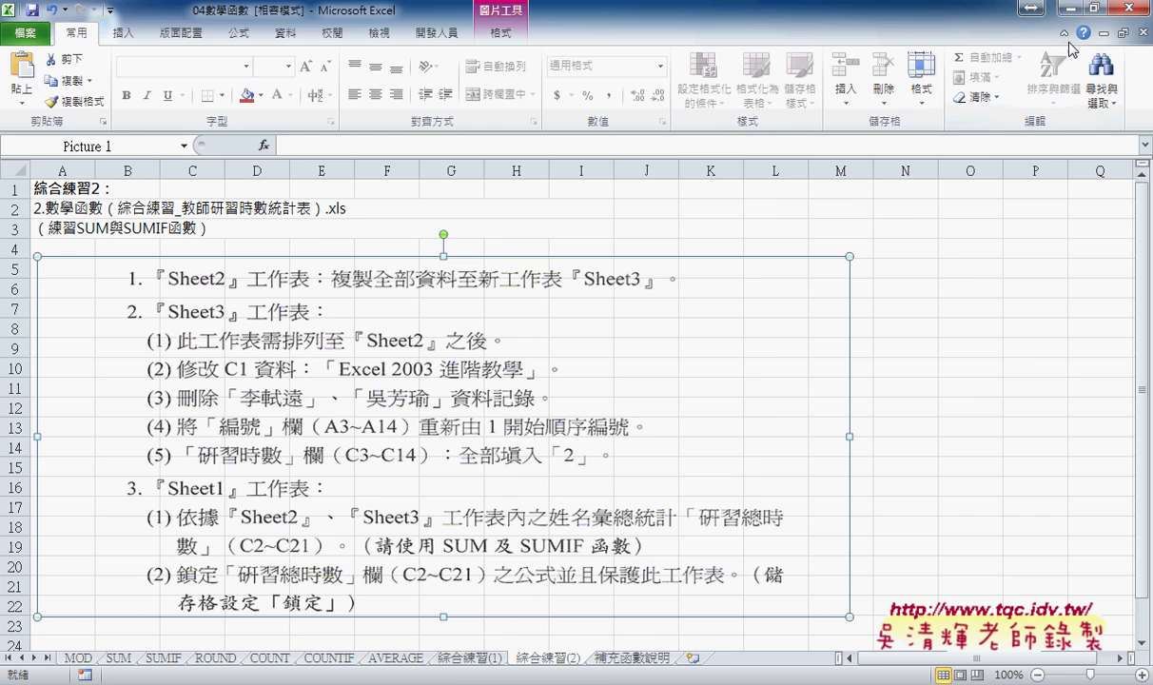
{"action": "left_click", "coordinate": [1020, 9]}
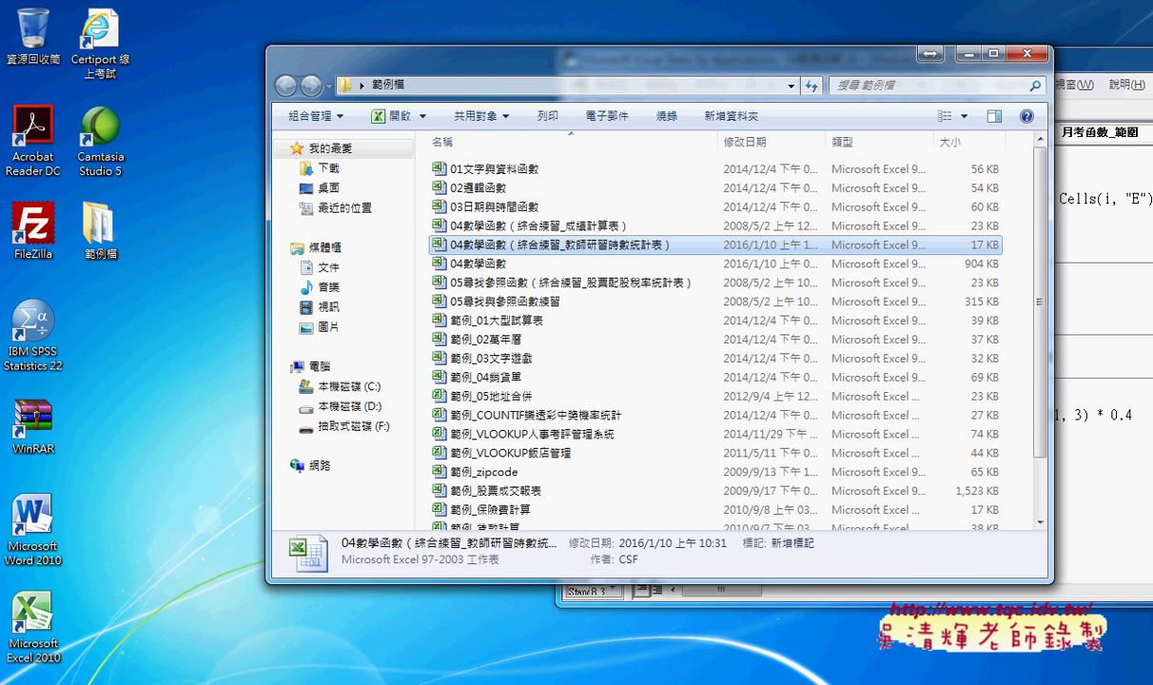
{"action": "mouse_move", "coordinate": [561, 669]}
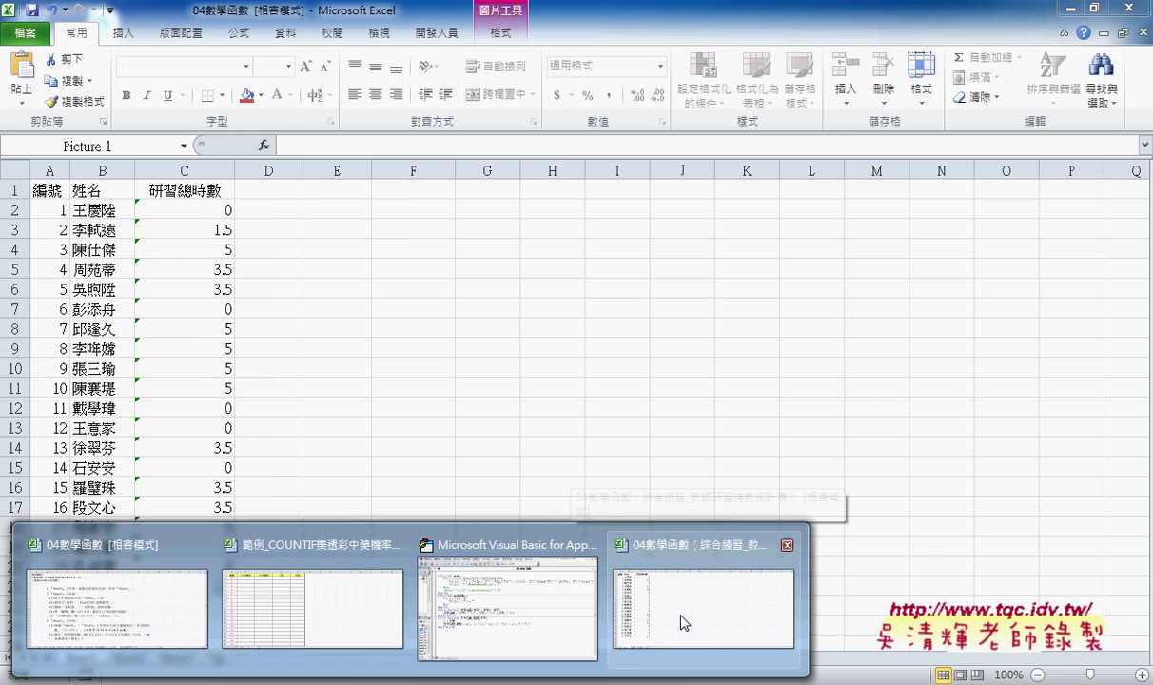
{"action": "left_click", "coordinate": [645, 582]}
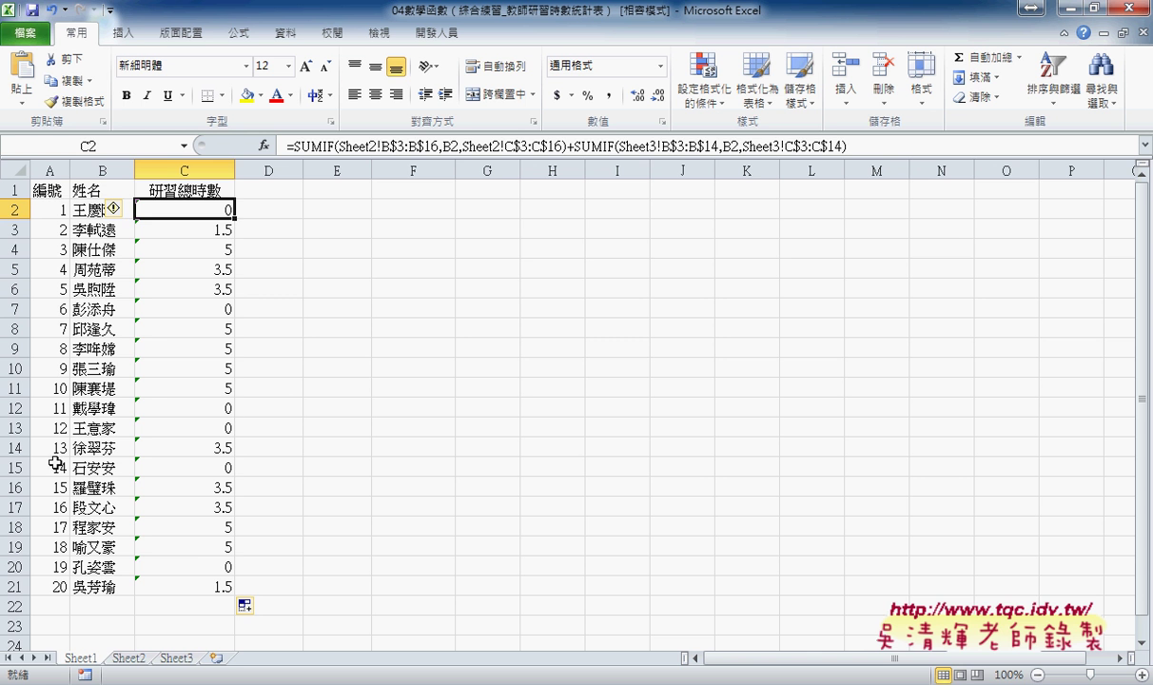
{"action": "left_click", "coordinate": [249, 228]}
{"action": "left_click", "coordinate": [323, 228]}
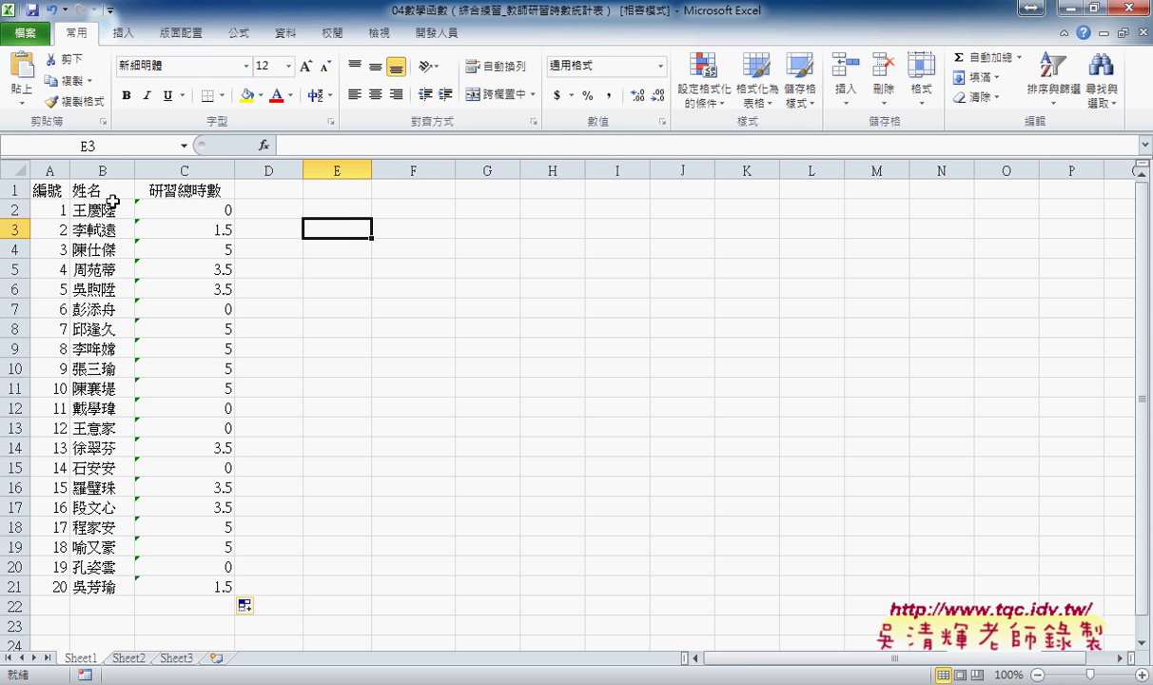
{"action": "left_click", "coordinate": [185, 203]}
{"action": "left_click_drag", "start_coordinate": [195, 205], "coordinate": [214, 589]}
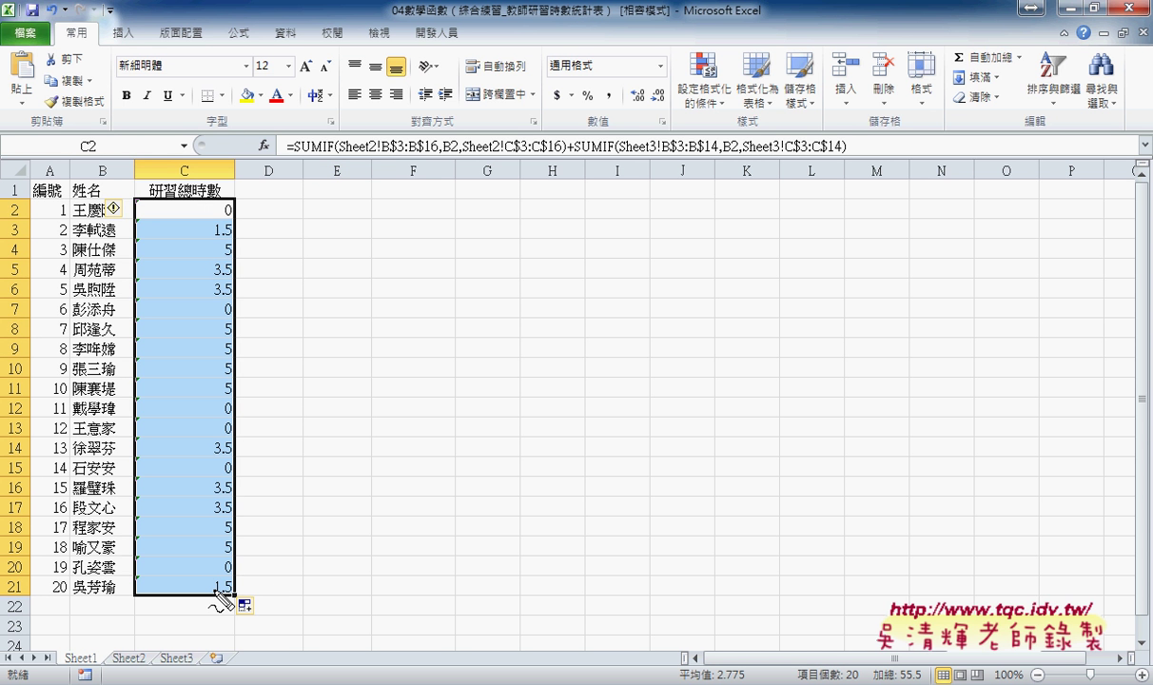
{"action": "left_click_drag", "start_coordinate": [223, 594], "coordinate": [180, 202]}
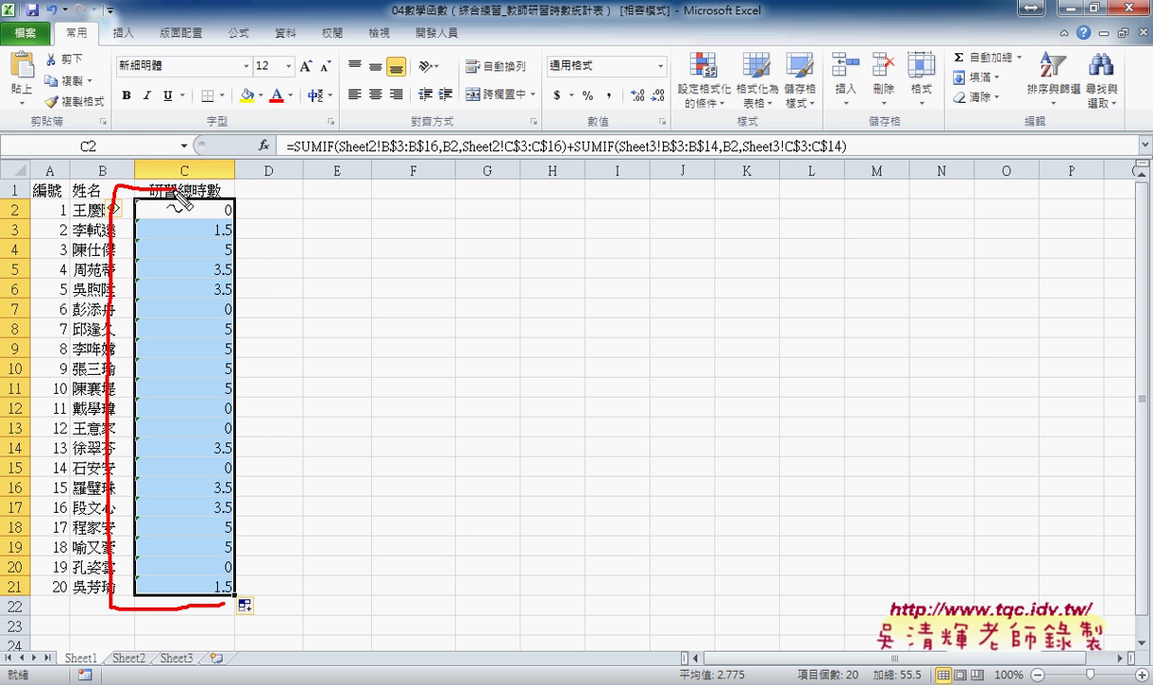
{"action": "left_click_drag", "start_coordinate": [181, 202], "coordinate": [229, 599]}
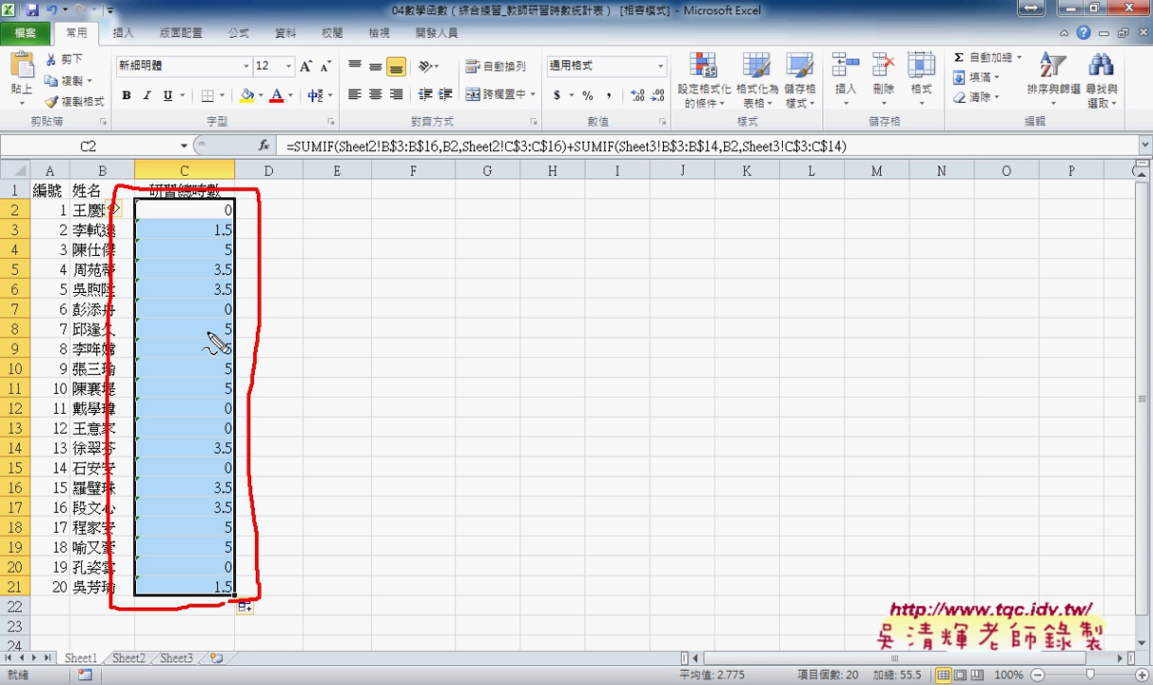
{"action": "left_click_drag", "start_coordinate": [295, 156], "coordinate": [843, 161]}
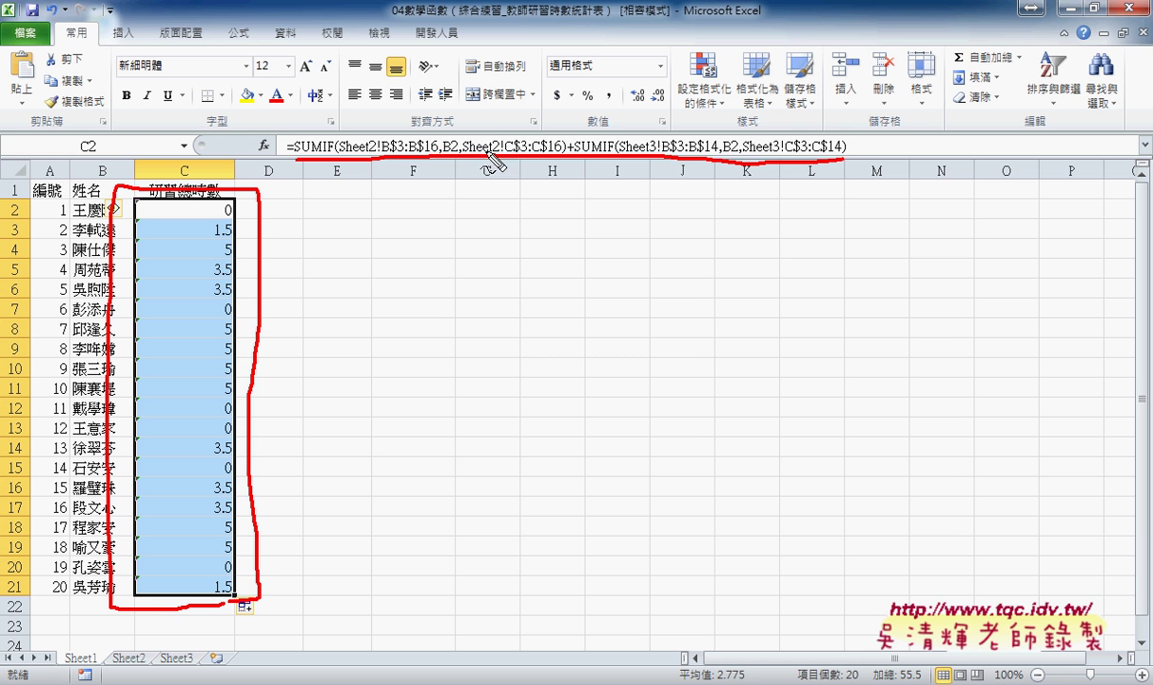
{"action": "mouse_move", "coordinate": [496, 128]}
{"action": "left_mouse_down"}
{"action": "mouse_move", "coordinate": [537, 149]}
{"action": "mouse_move", "coordinate": [492, 154]}
{"action": "left_mouse_up"}
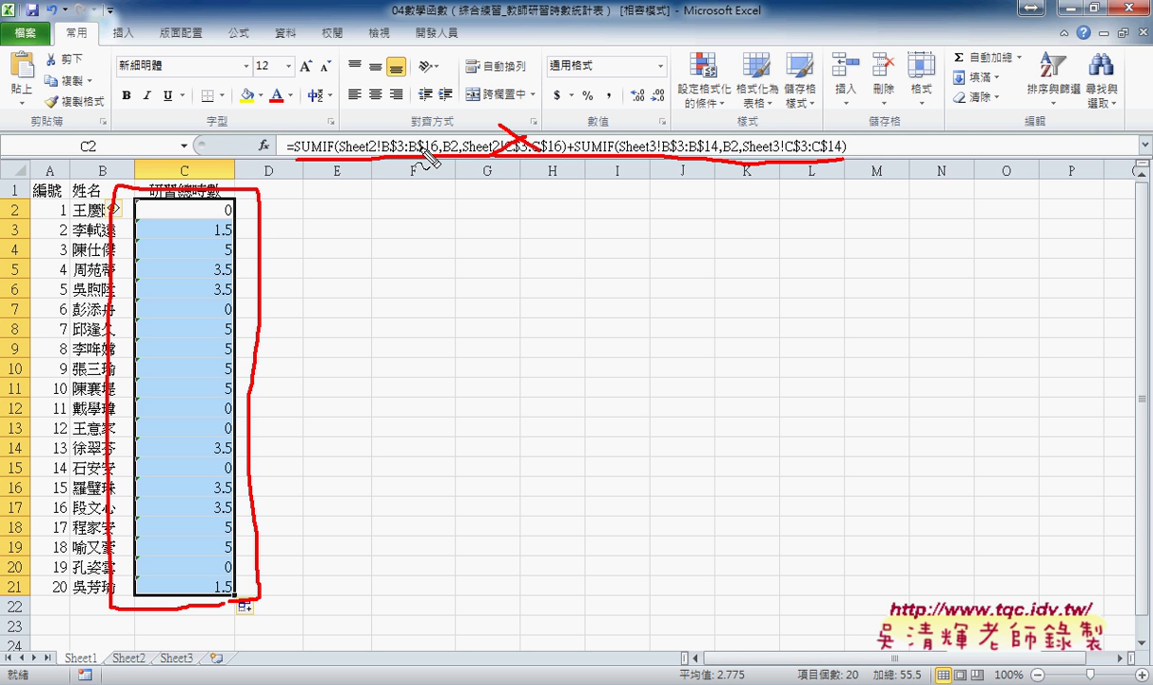
{"action": "key", "text": "Escape"}
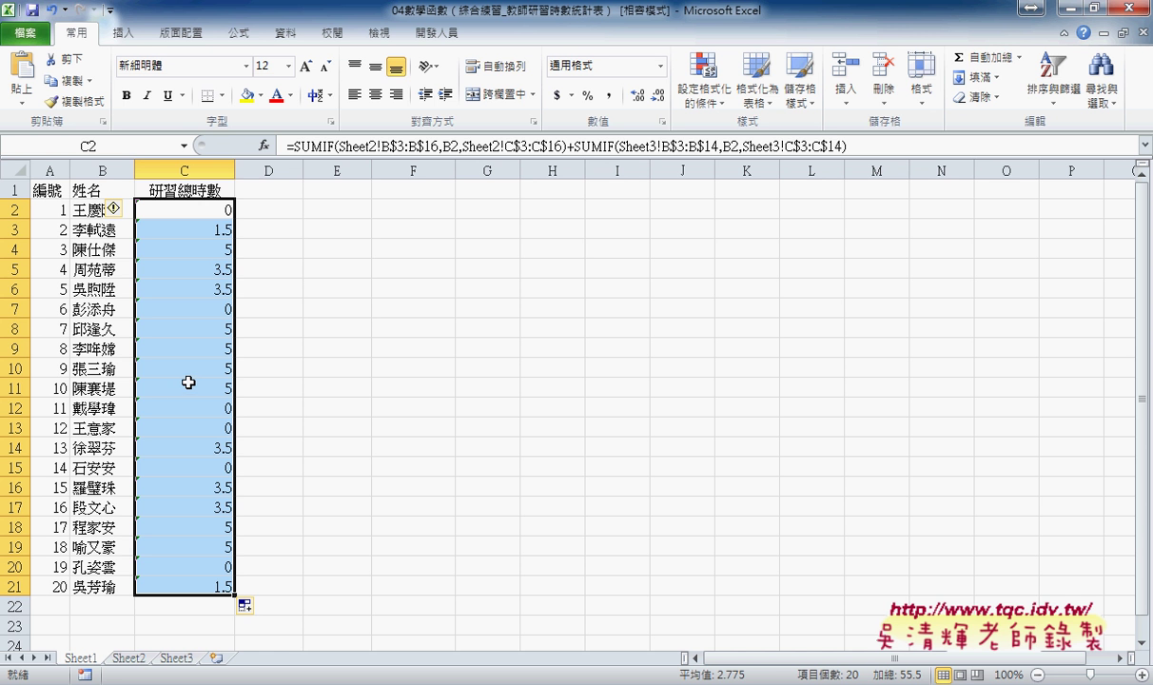
Clear the Locked protection attribute on every cell of Sheet1
{"action": "left_click", "coordinate": [17, 169]}
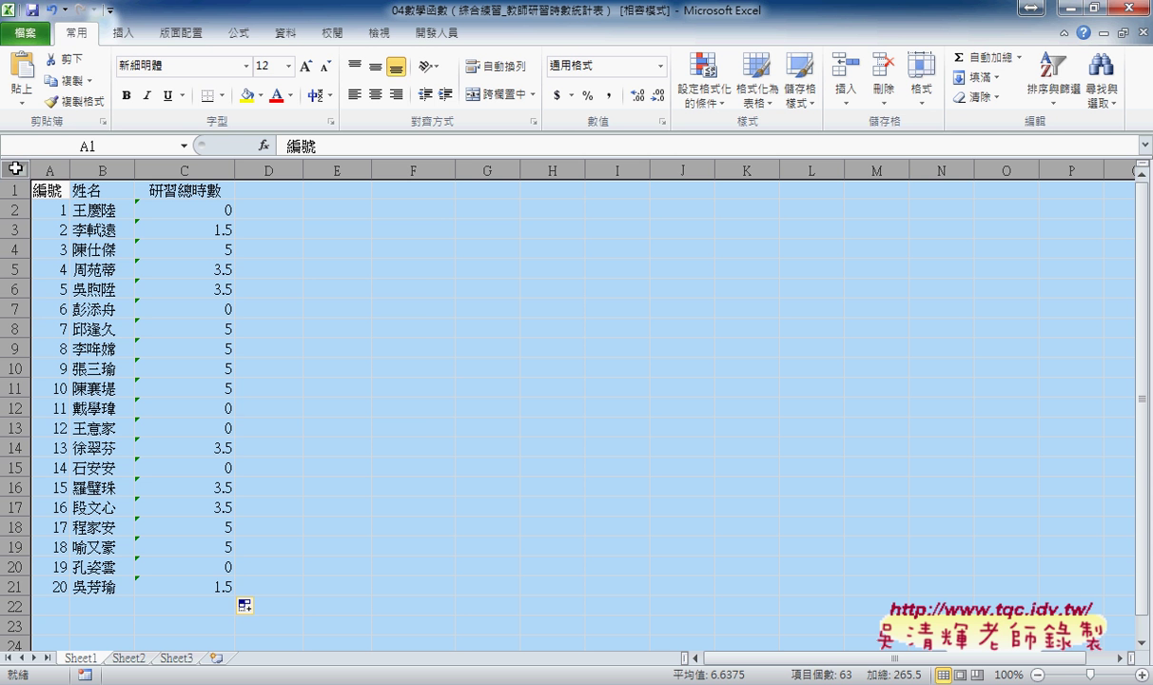
{"action": "right_click", "coordinate": [285, 252]}
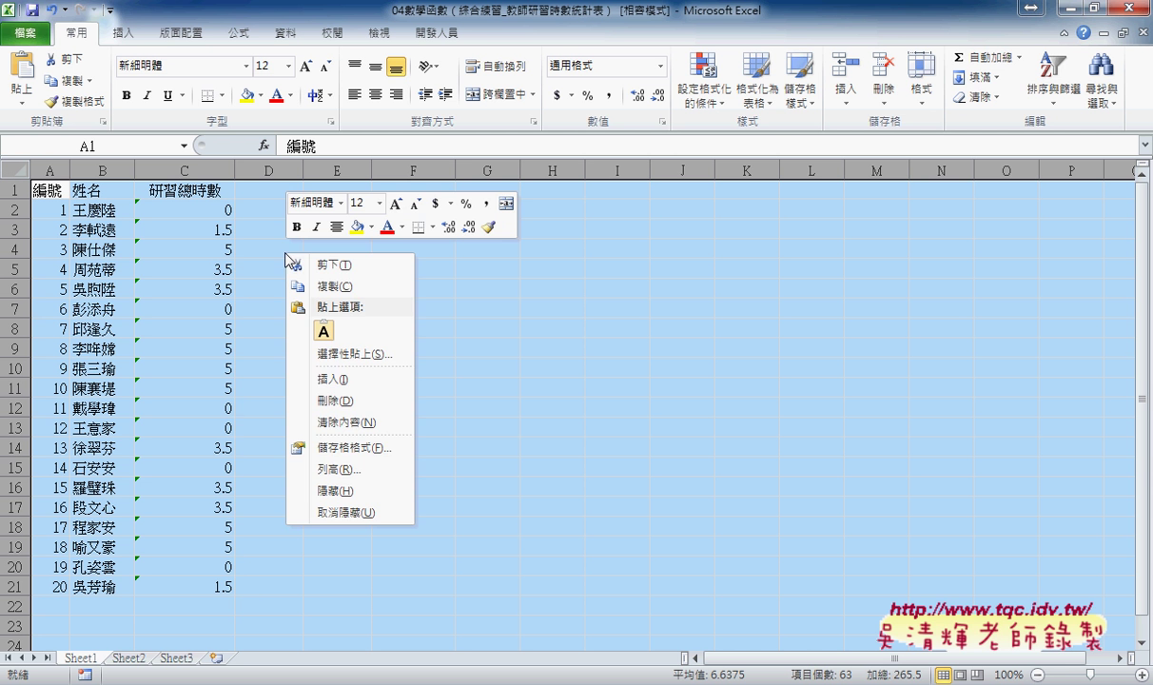
{"action": "left_click", "coordinate": [336, 447]}
{"action": "left_click_drag", "start_coordinate": [437, 264], "coordinate": [669, 177]}
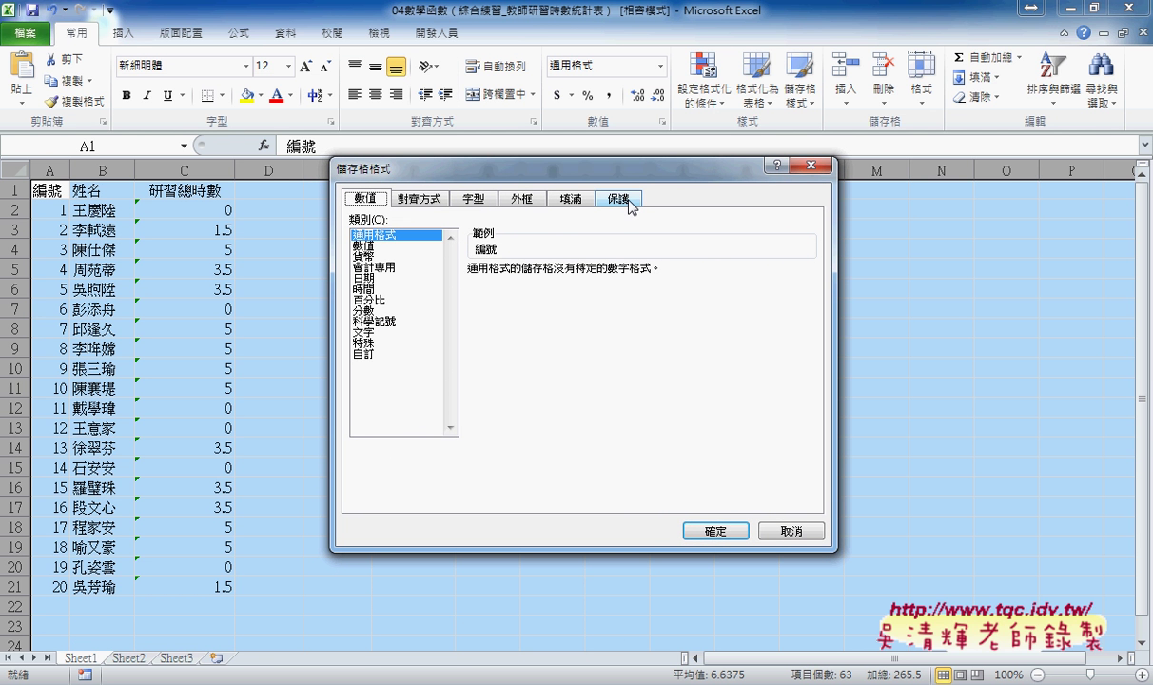
{"action": "left_click", "coordinate": [618, 198]}
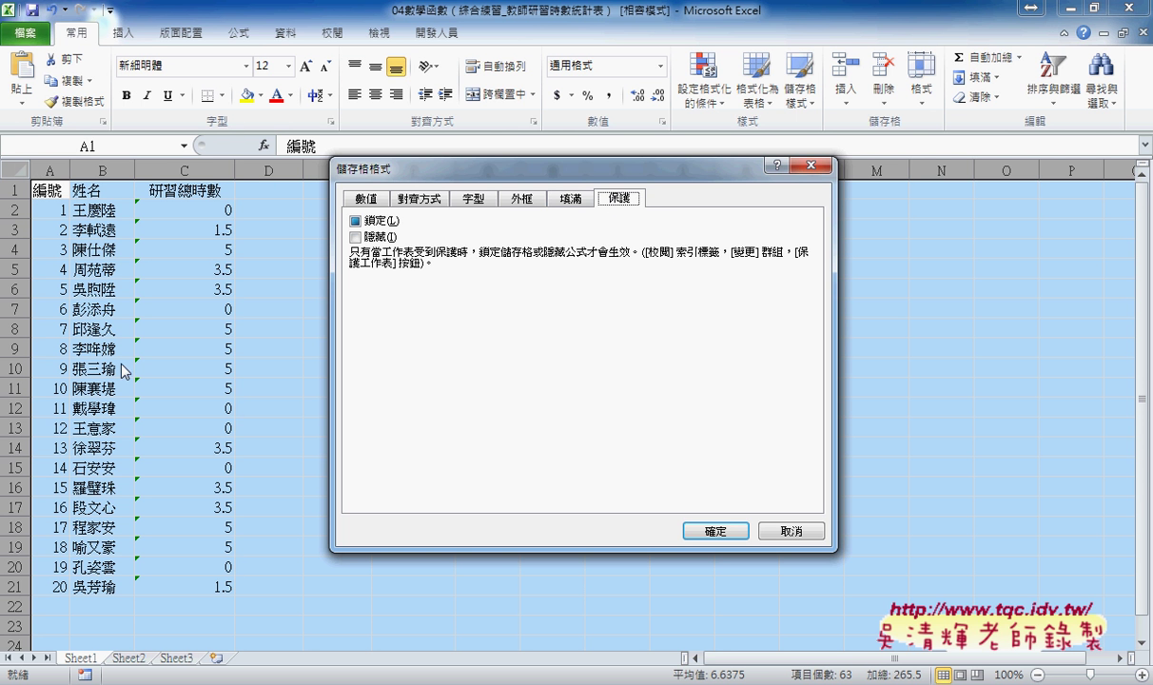
{"action": "left_click", "coordinate": [361, 222]}
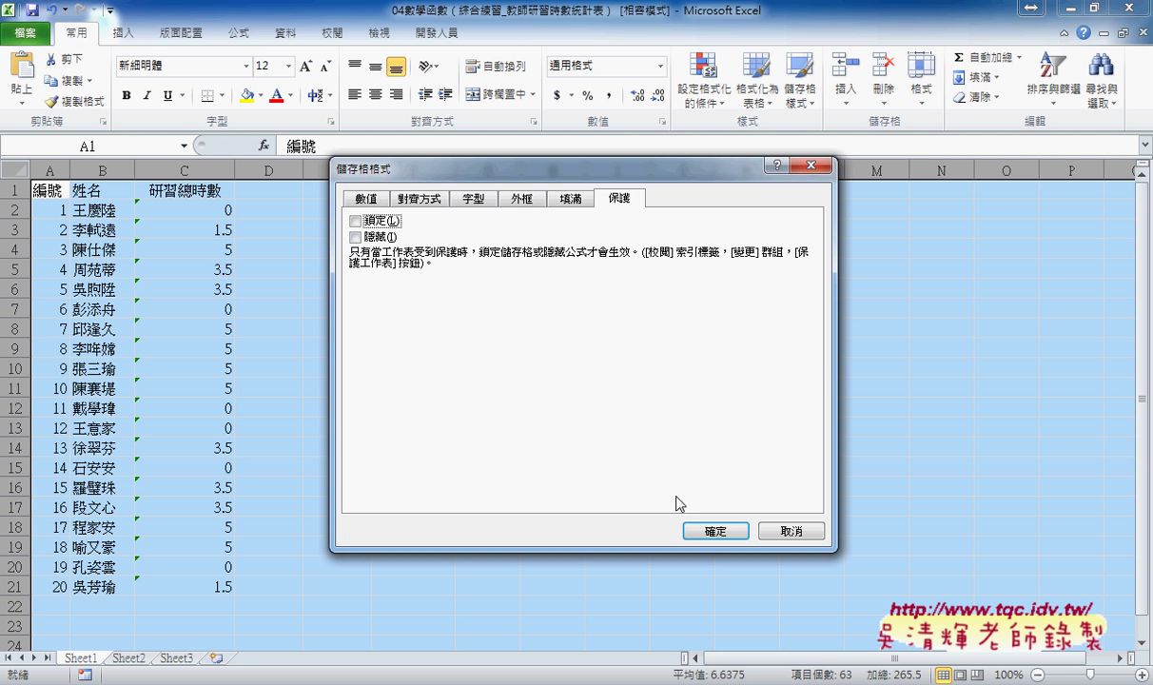
{"action": "left_click", "coordinate": [719, 535]}
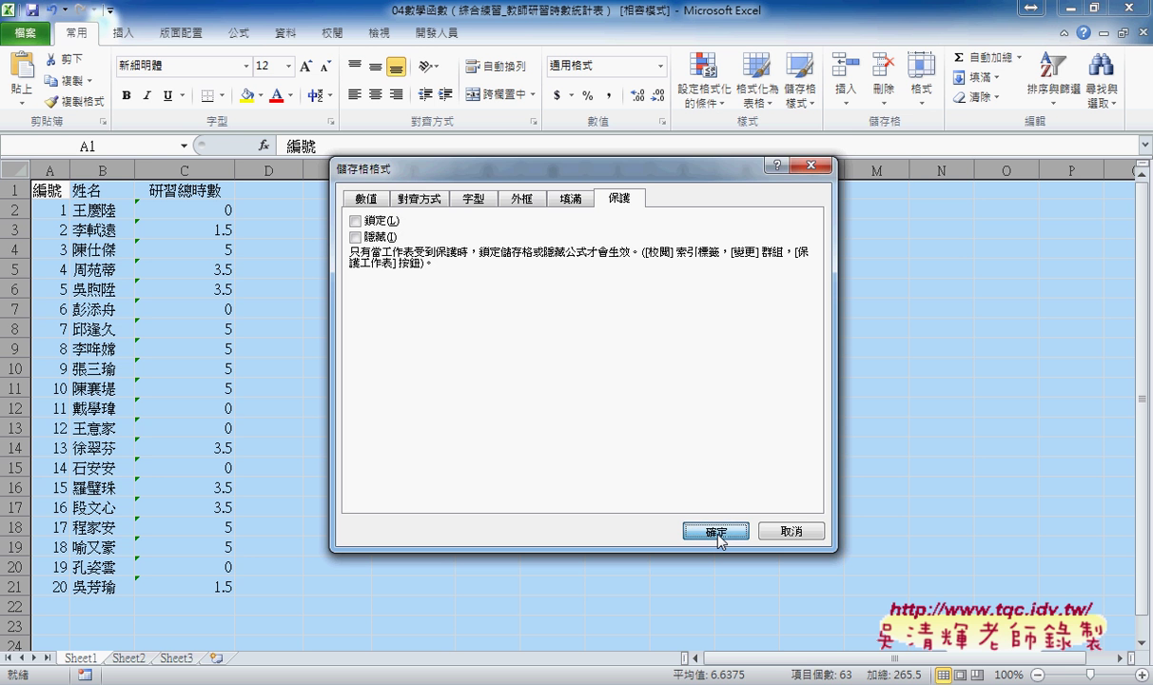
{"action": "left_click_drag", "start_coordinate": [197, 211], "coordinate": [193, 585]}
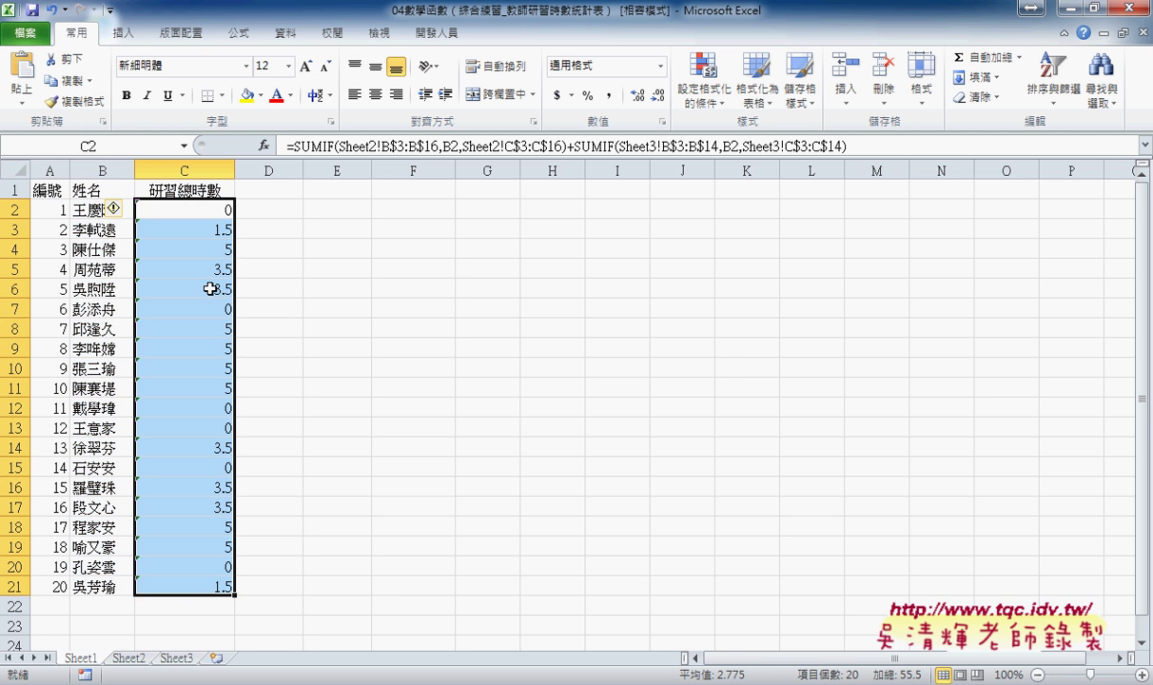
Give the totals in C2:C21 both the Locked and Hidden protection attributes
{"action": "right_click", "coordinate": [210, 292]}
{"action": "left_click", "coordinate": [273, 555]}
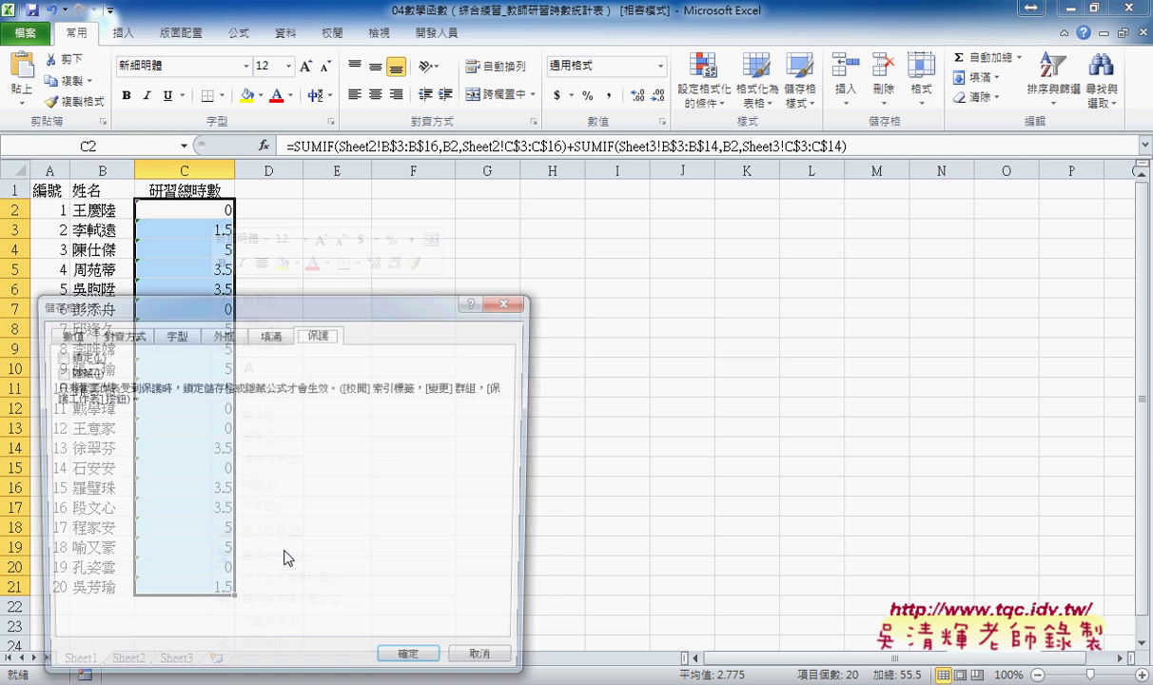
{"action": "left_click_drag", "start_coordinate": [324, 297], "coordinate": [564, 148]}
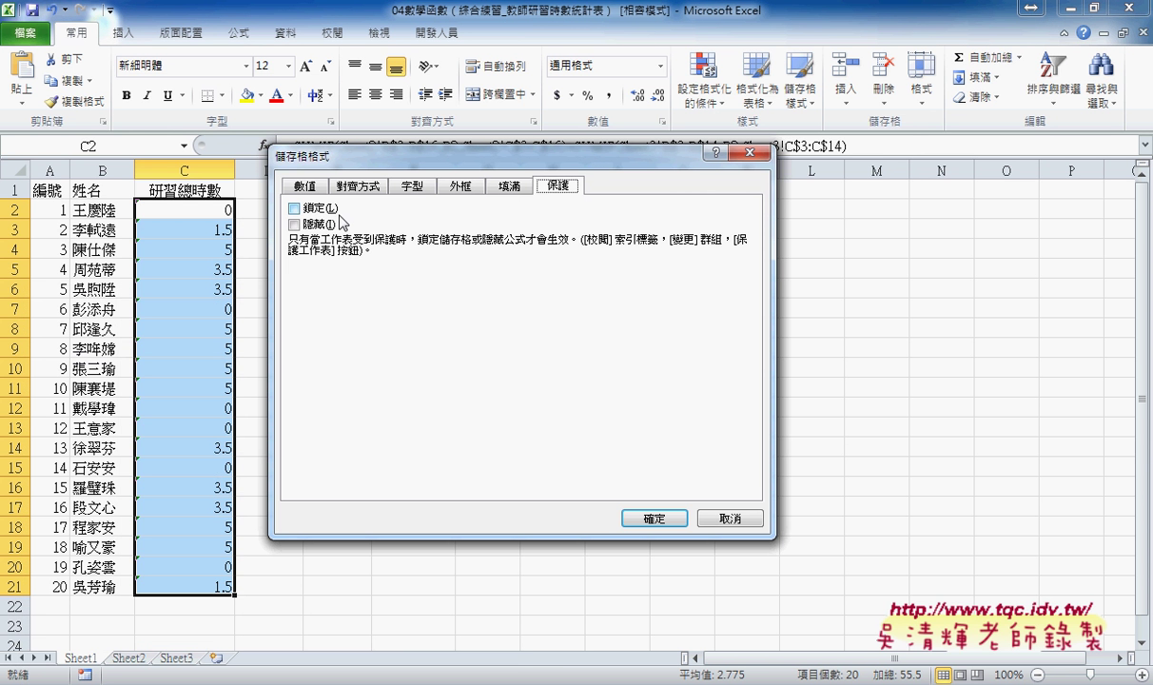
{"action": "left_click", "coordinate": [294, 207]}
{"action": "left_click", "coordinate": [294, 224]}
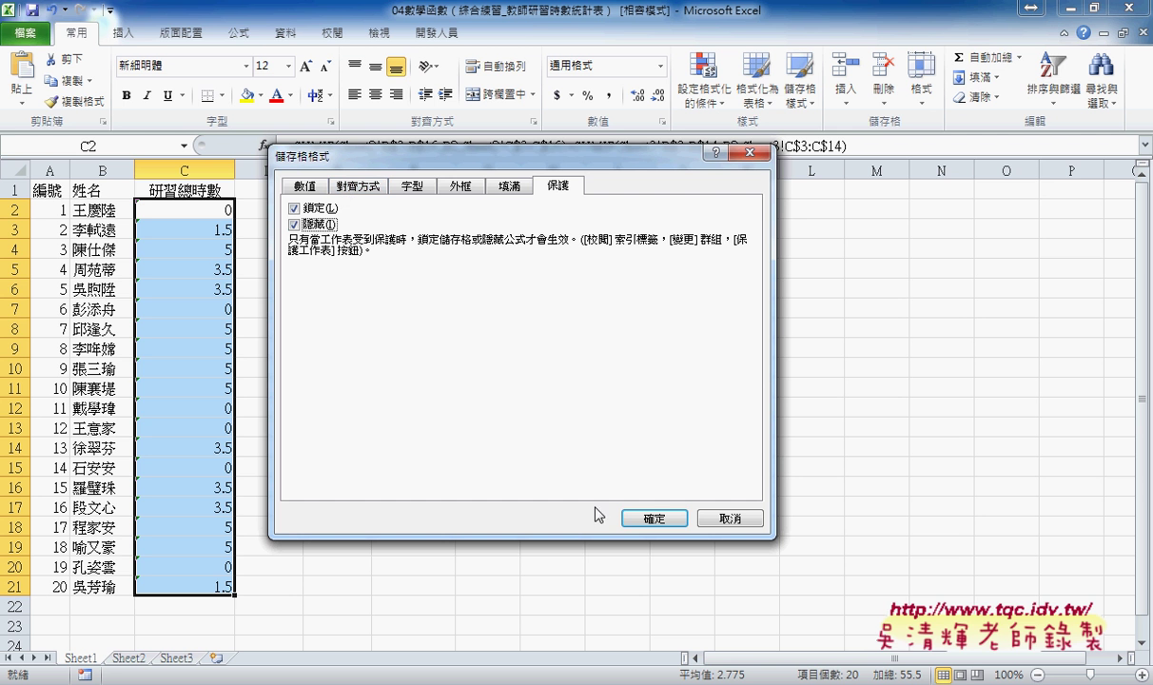
{"action": "left_click", "coordinate": [671, 520]}
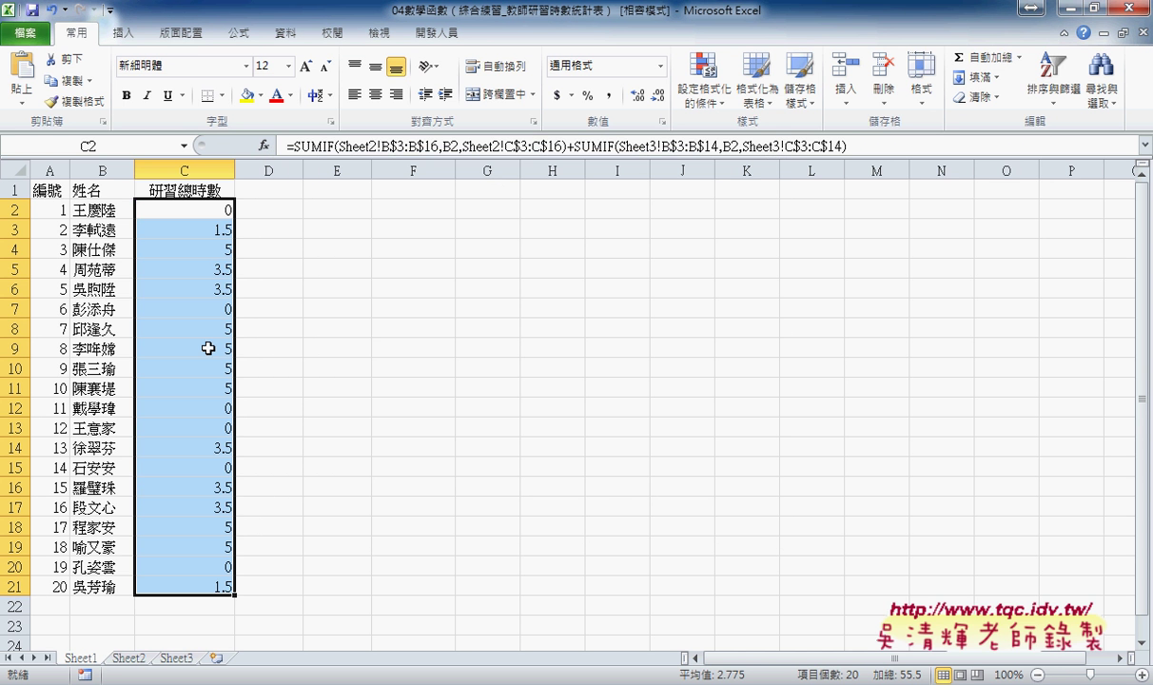
Protect Sheet1 from the Review tab with default permissions, hiding C2's SUMIF formula
{"action": "left_click", "coordinate": [335, 34]}
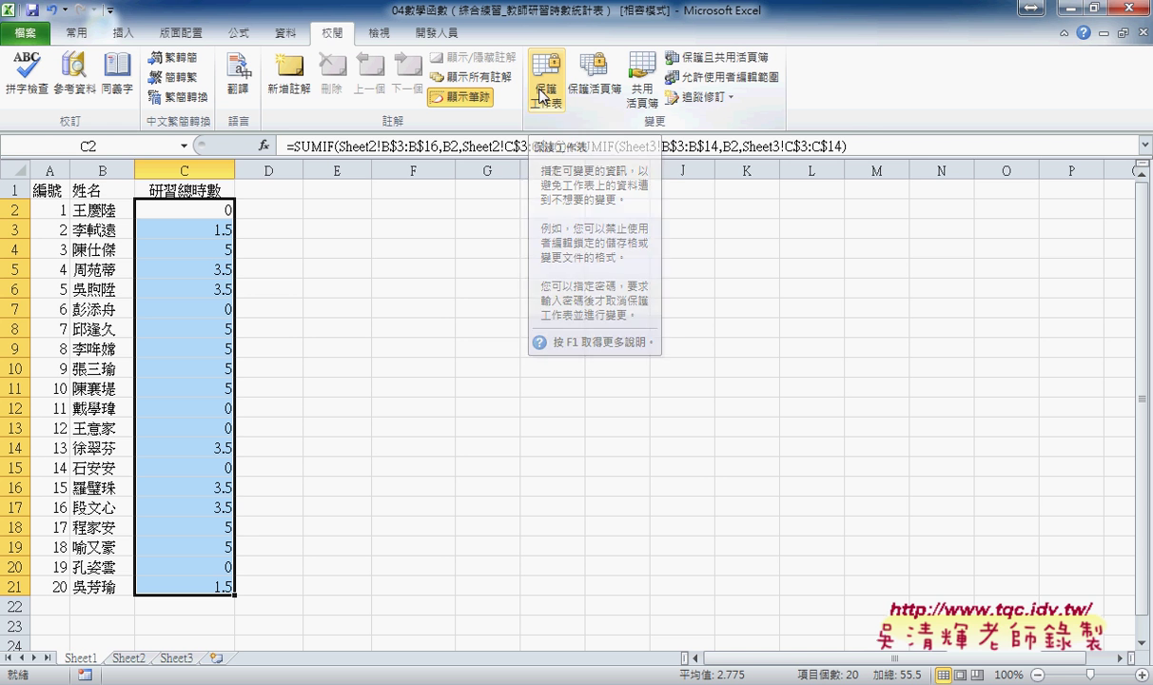
{"action": "left_click", "coordinate": [544, 95]}
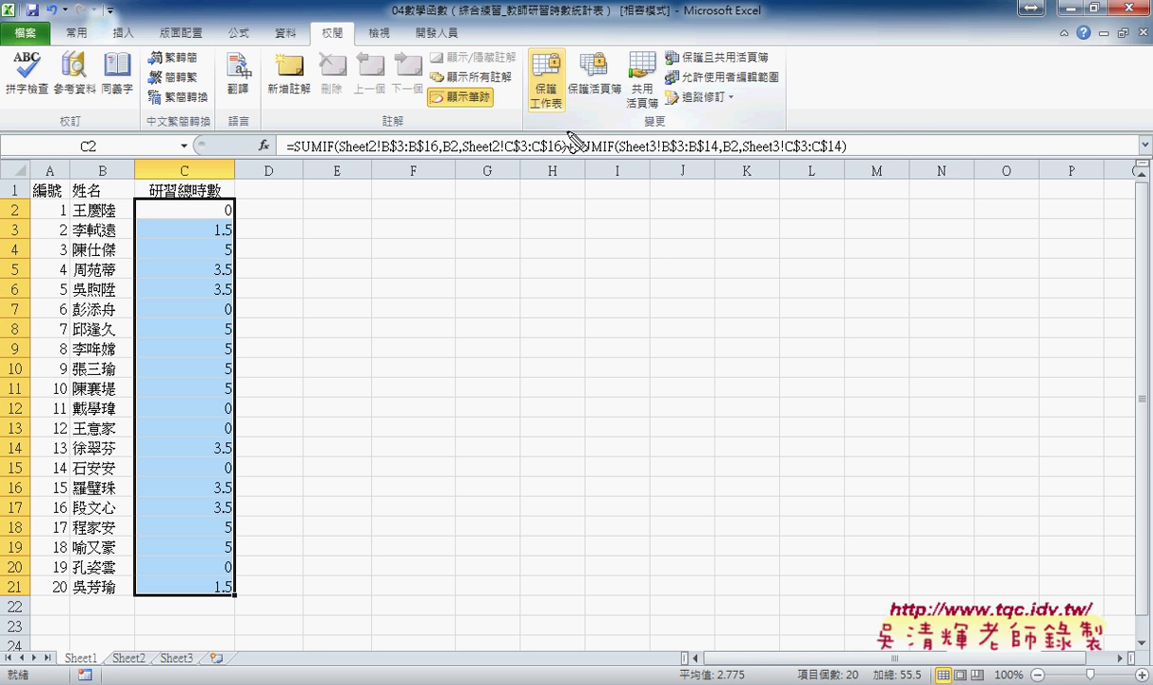
{"action": "left_click_drag", "start_coordinate": [547, 122], "coordinate": [559, 132]}
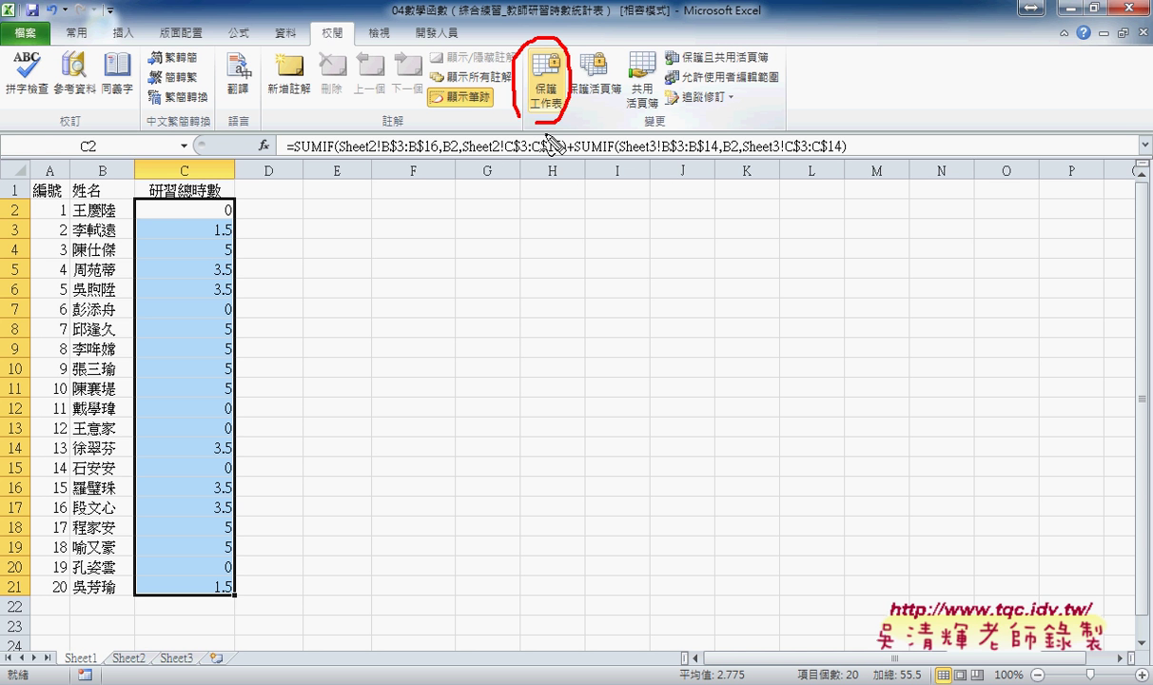
{"action": "left_click_drag", "start_coordinate": [315, 27], "coordinate": [359, 59]}
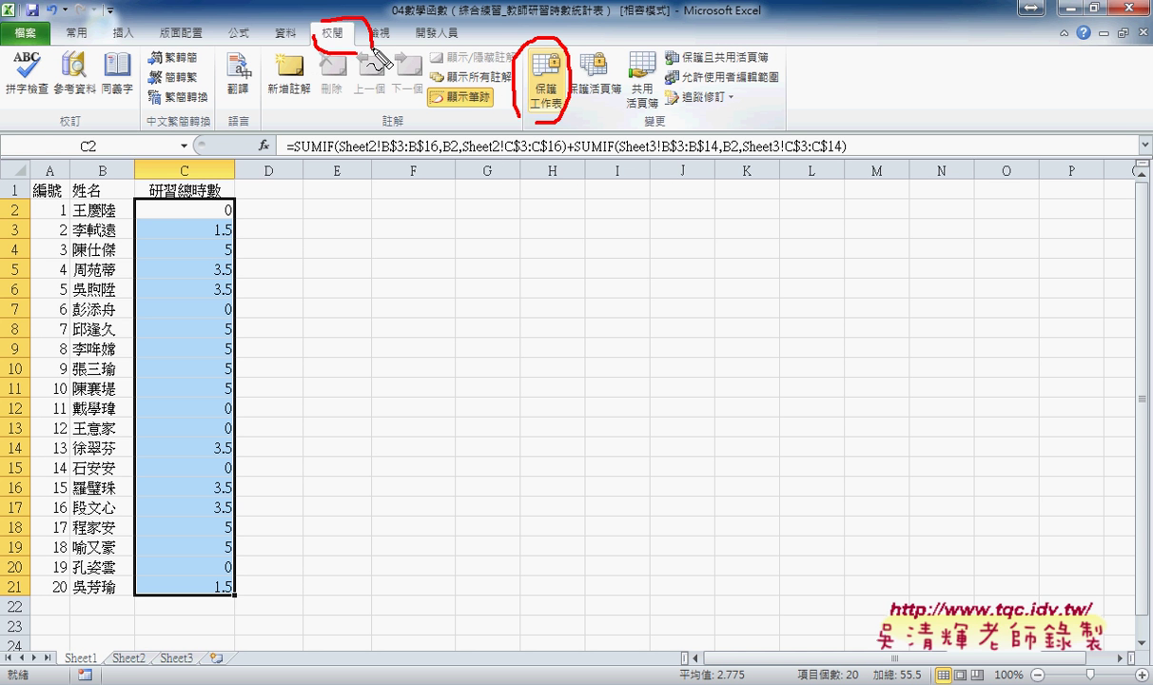
{"action": "key", "text": "Escape"}
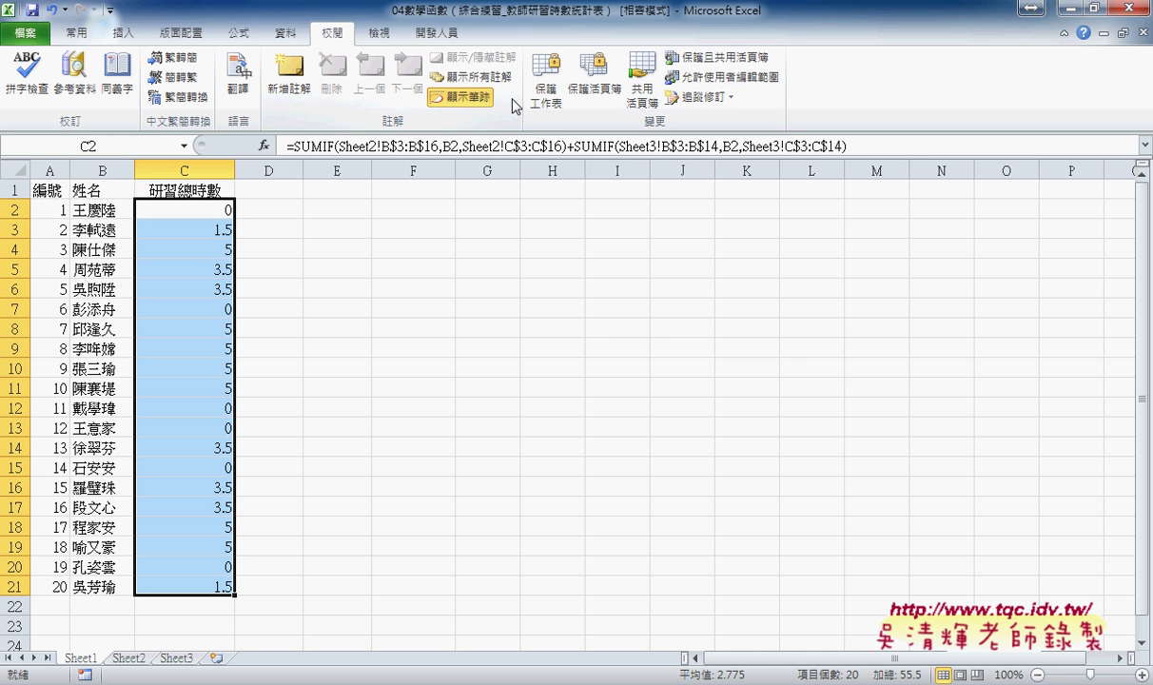
{"action": "left_click", "coordinate": [545, 91]}
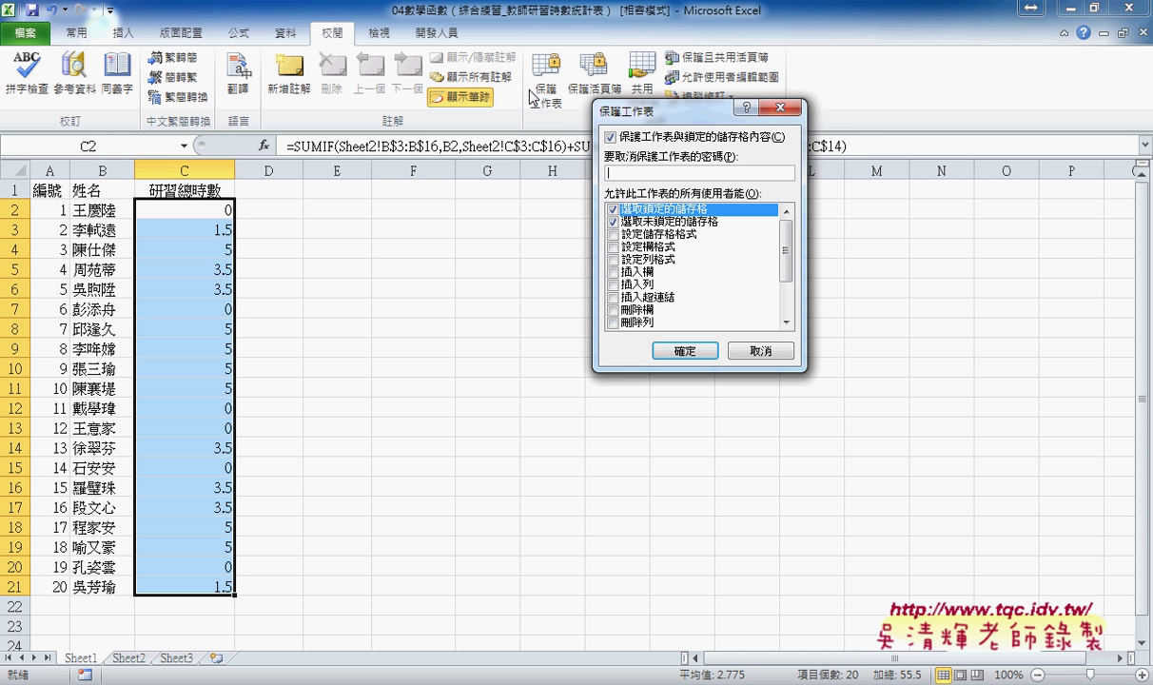
{"action": "left_click", "coordinate": [684, 351]}
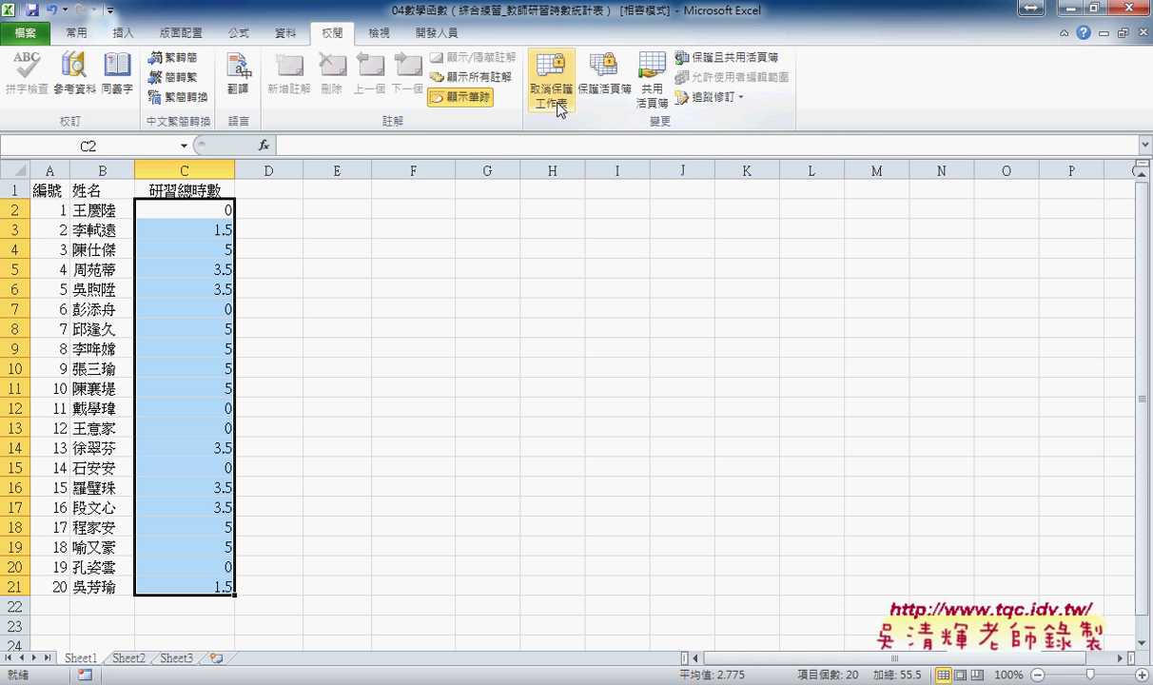
{"action": "left_click", "coordinate": [205, 209]}
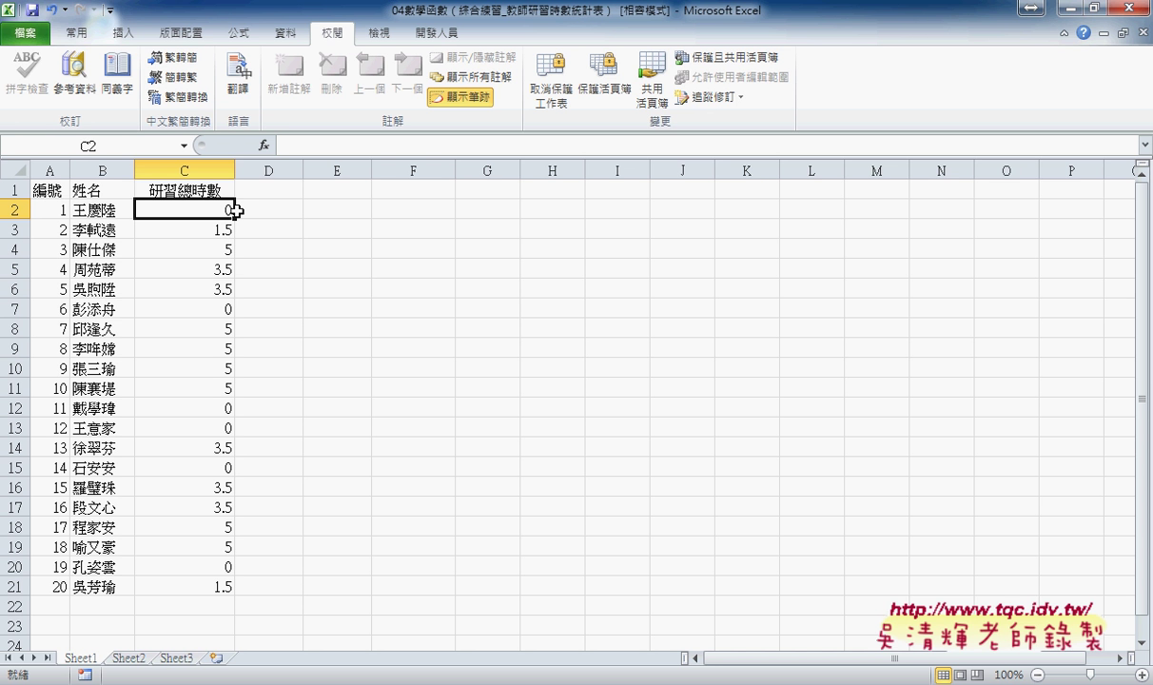
{"action": "double_click", "coordinate": [234, 210]}
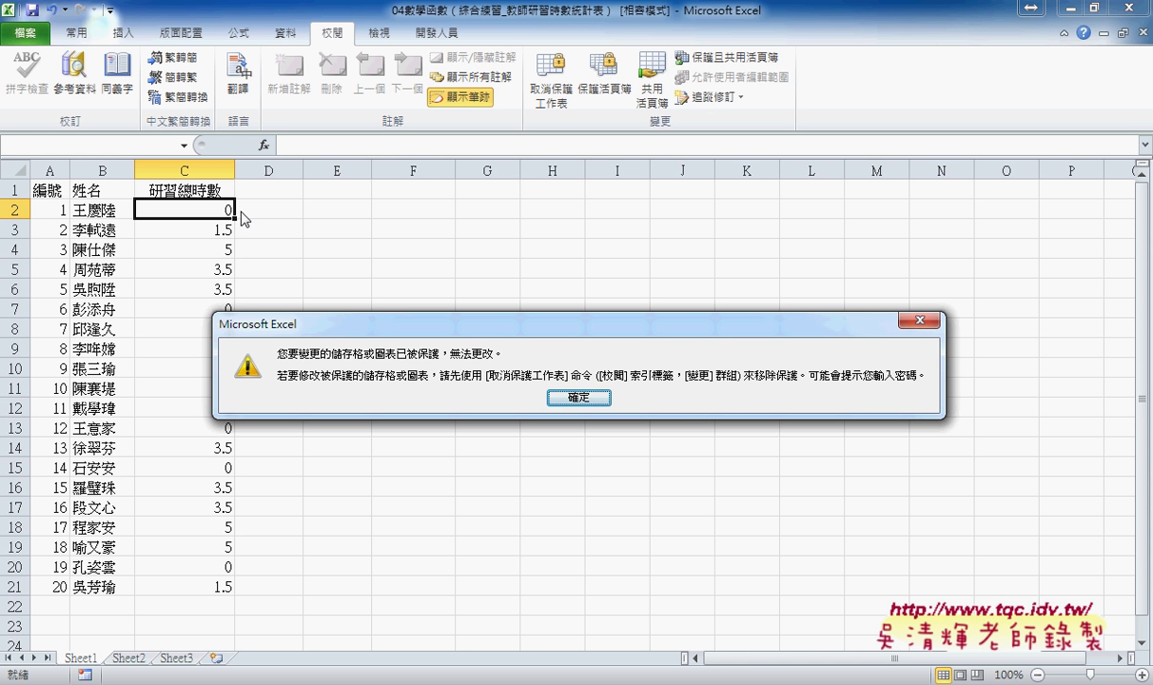
{"action": "left_click", "coordinate": [578, 398]}
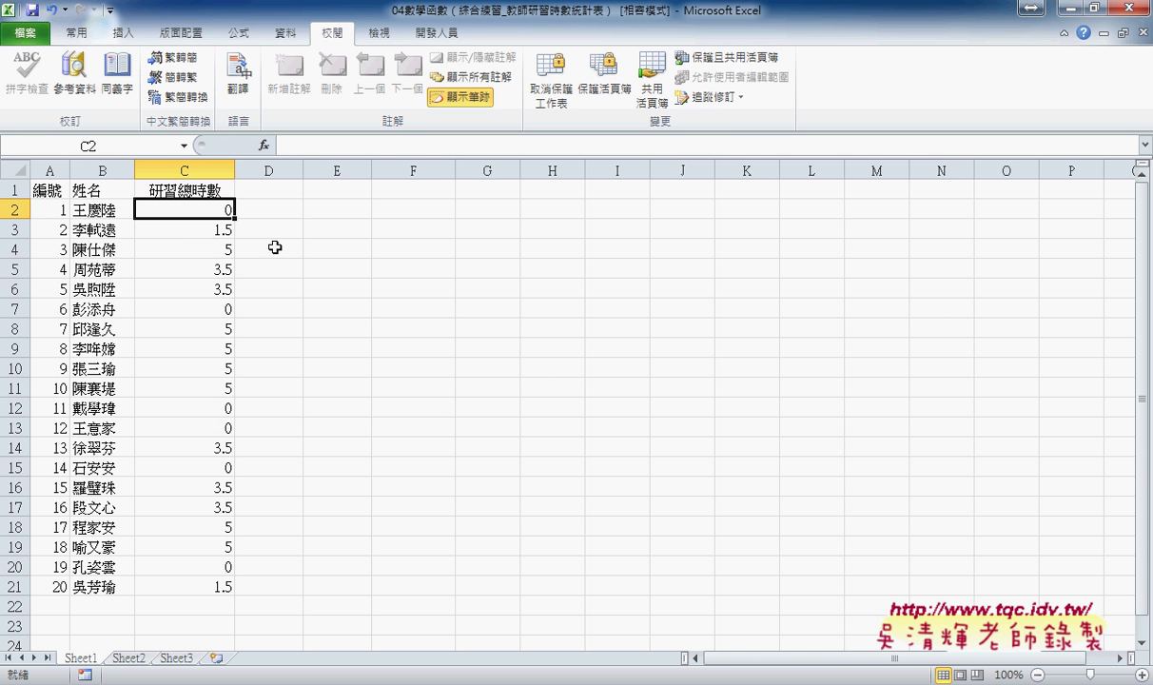